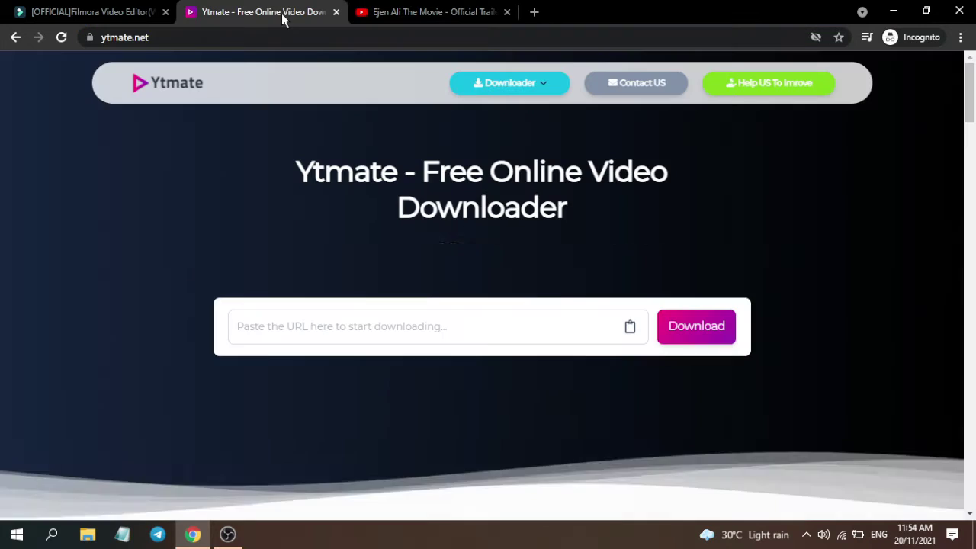
# Paste the Ejen Ali trailer's YouTube link into Ytmate and fetch its download options.
pyautogui.rightClick(319, 328)
pyautogui.click(326, 229)
pyautogui.write('https://www.youtube.com/watch?v=CD3J95uQzjA')
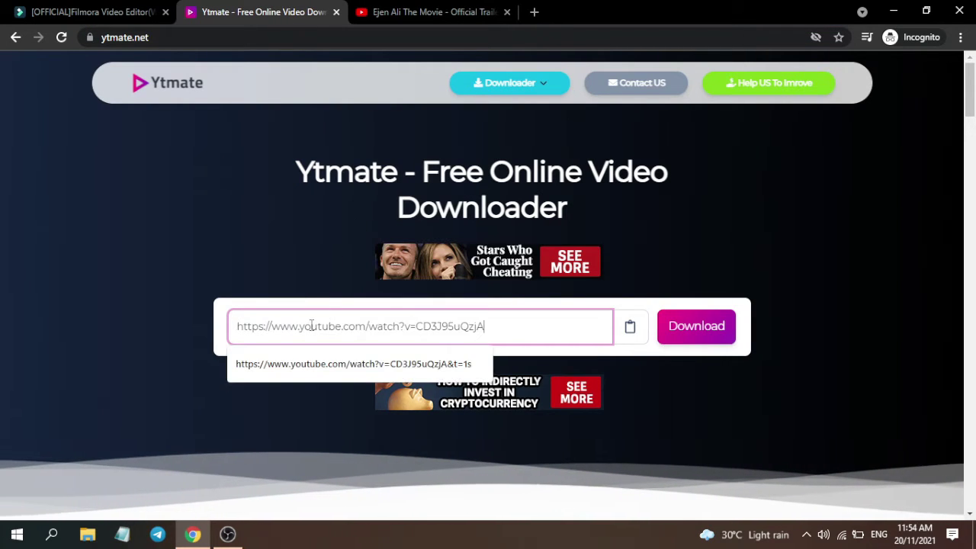
pyautogui.click(692, 325)
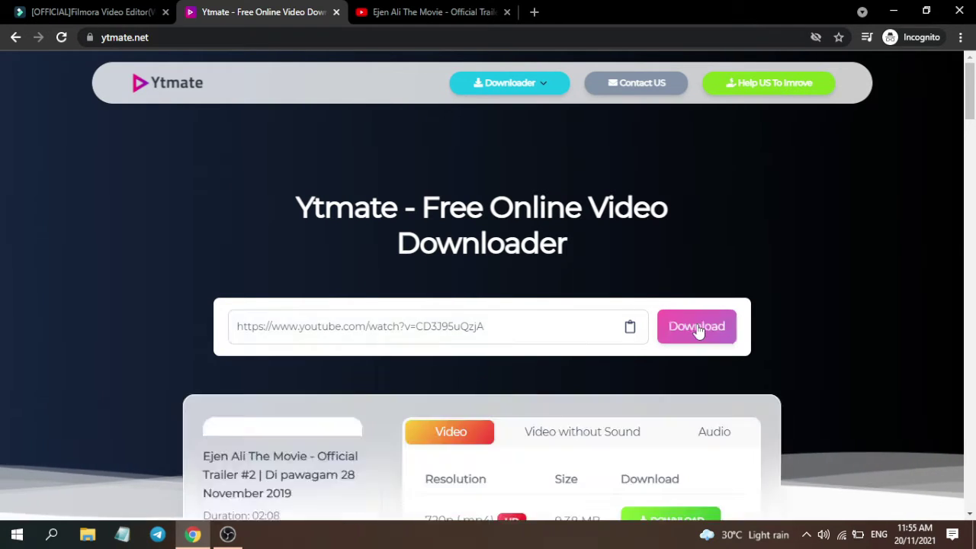
# Download the trailer as a 360p MP4 and show the file in its folder.
pyautogui.scroll(-3, 804, 234)
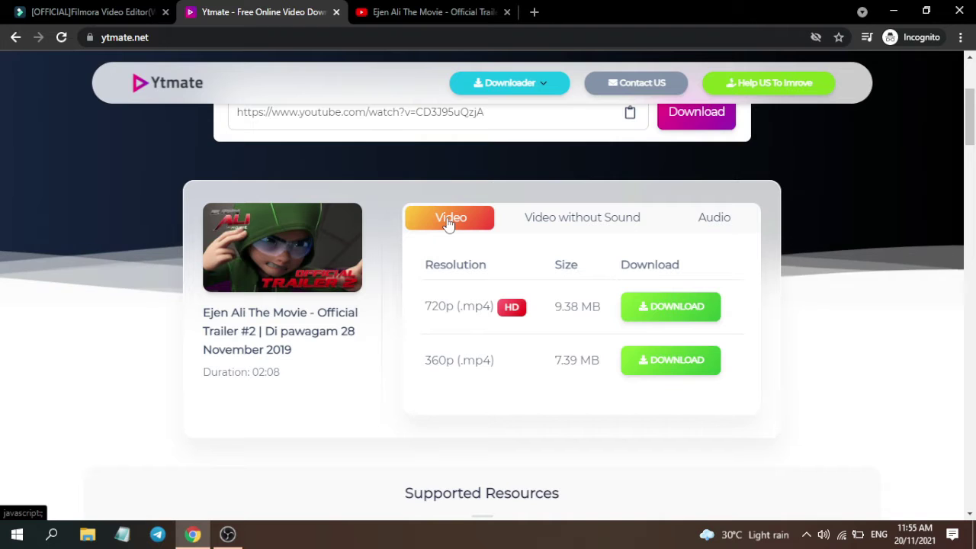
pyautogui.click(612, 220)
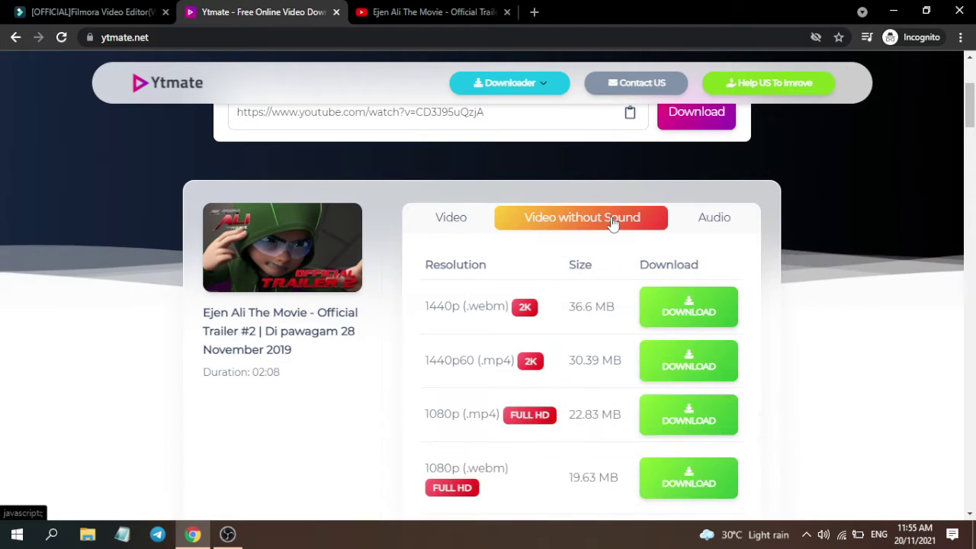
pyautogui.click(724, 220)
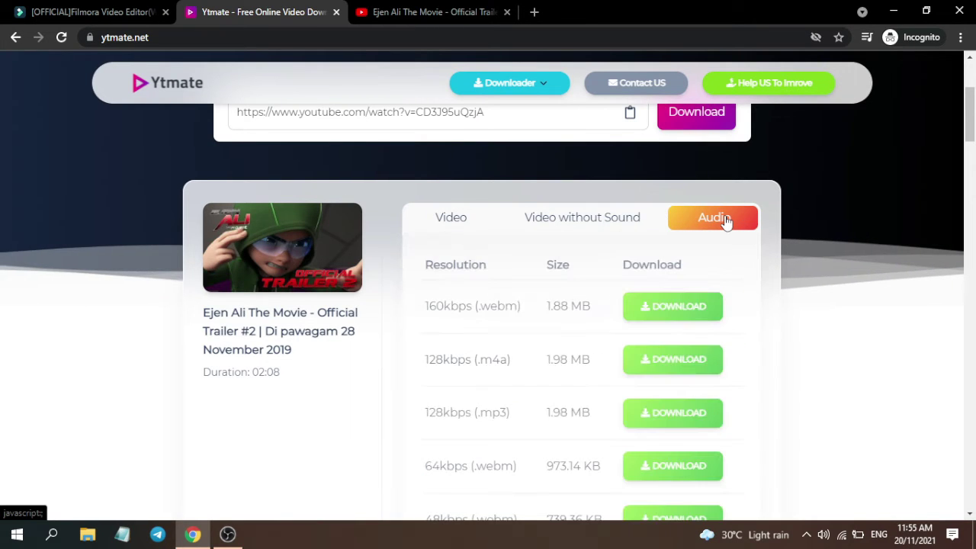
pyautogui.click(470, 223)
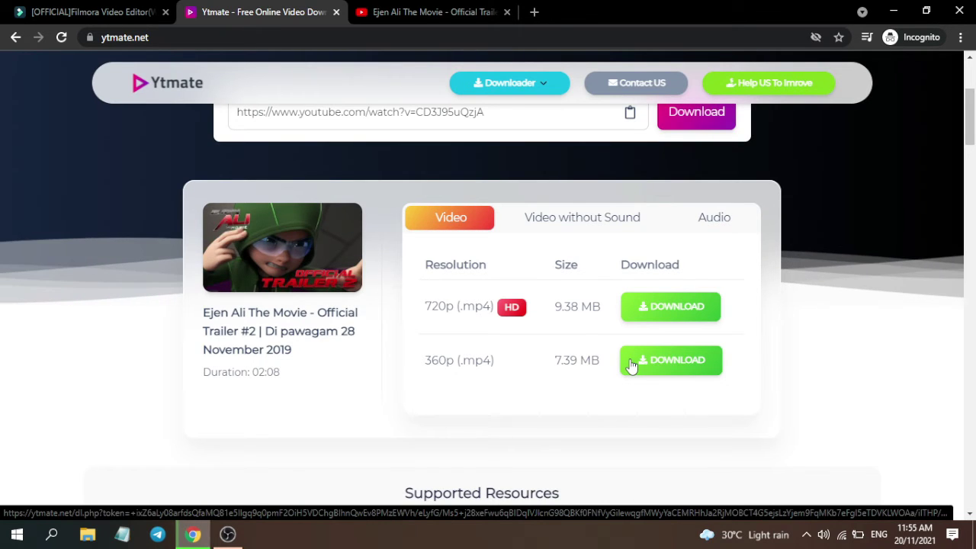
pyautogui.click(631, 364)
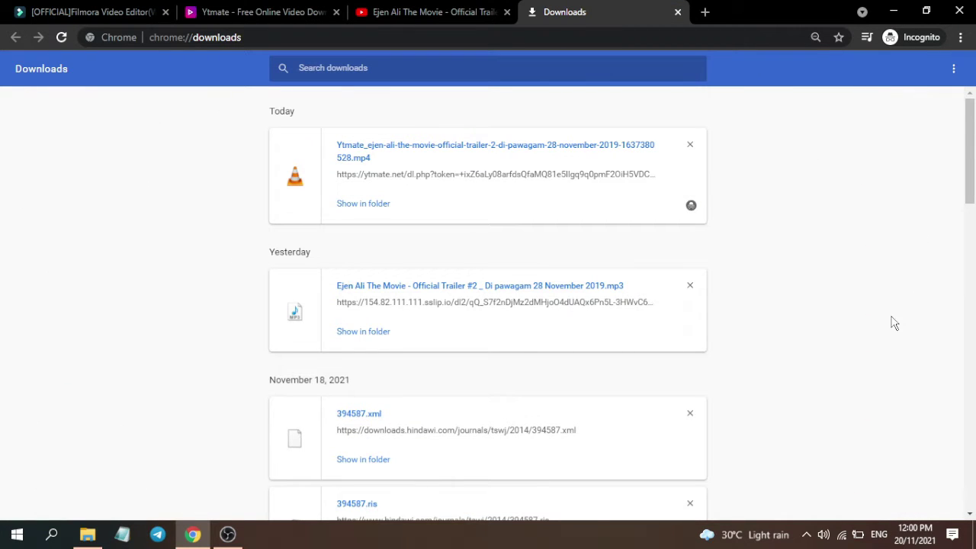
pyautogui.click(363, 203)
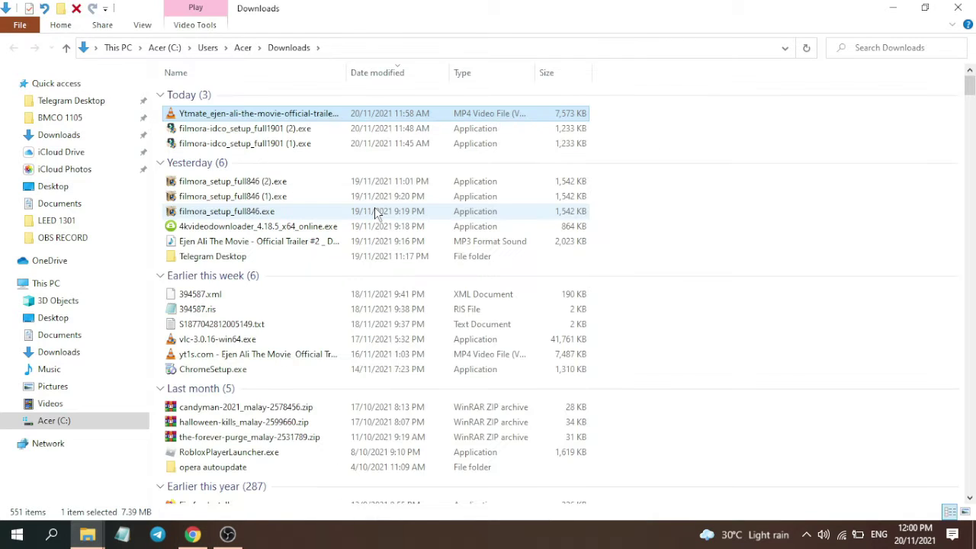
# Rename the downloaded trailer file to 'ejen ali trailer.mp4'.
pyautogui.rightClick(377, 113)
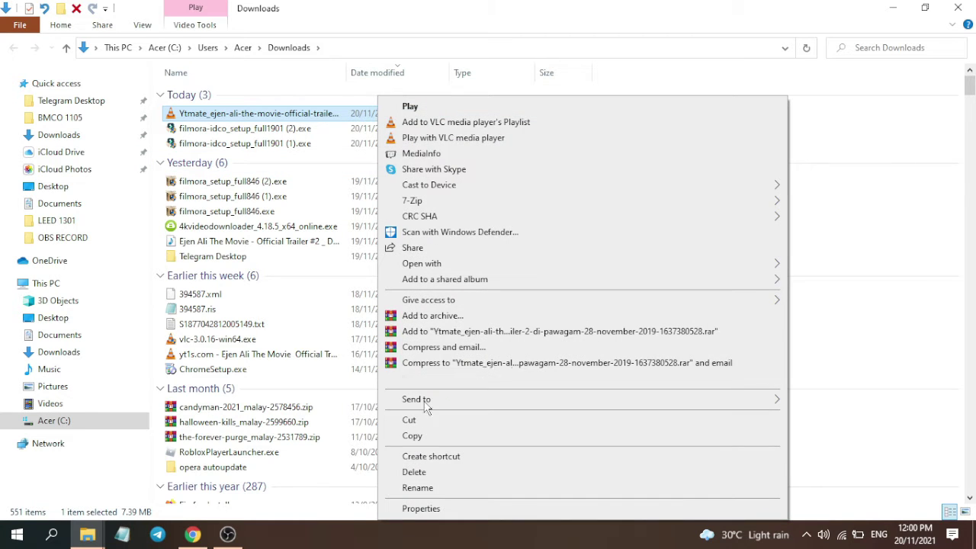
pyautogui.click(416, 488)
pyautogui.write('ejen ali')
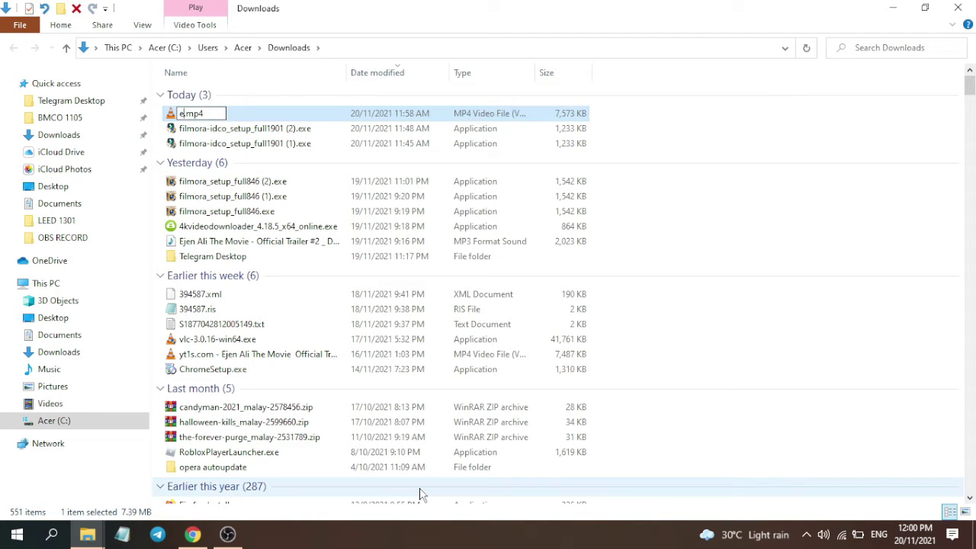
pyautogui.write(' trailer')
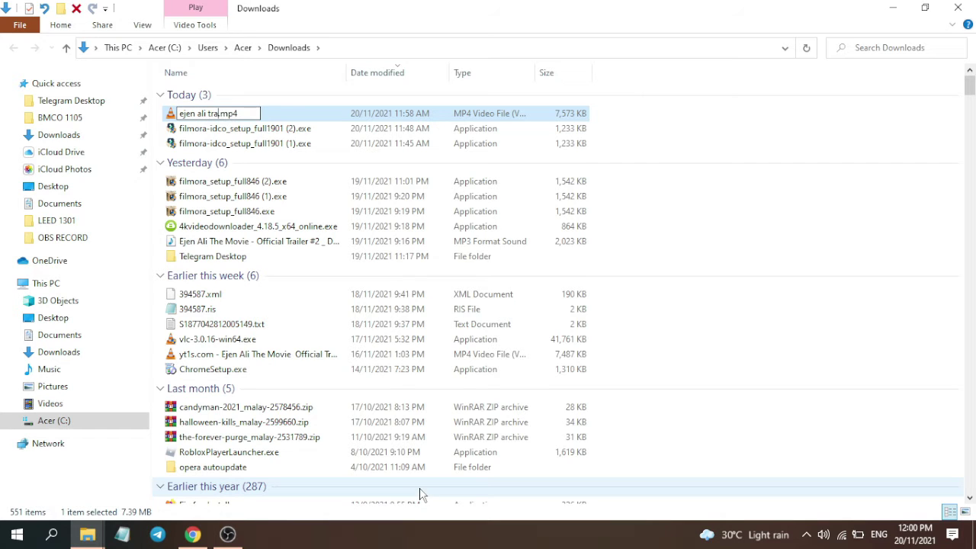
pyautogui.press('Return')
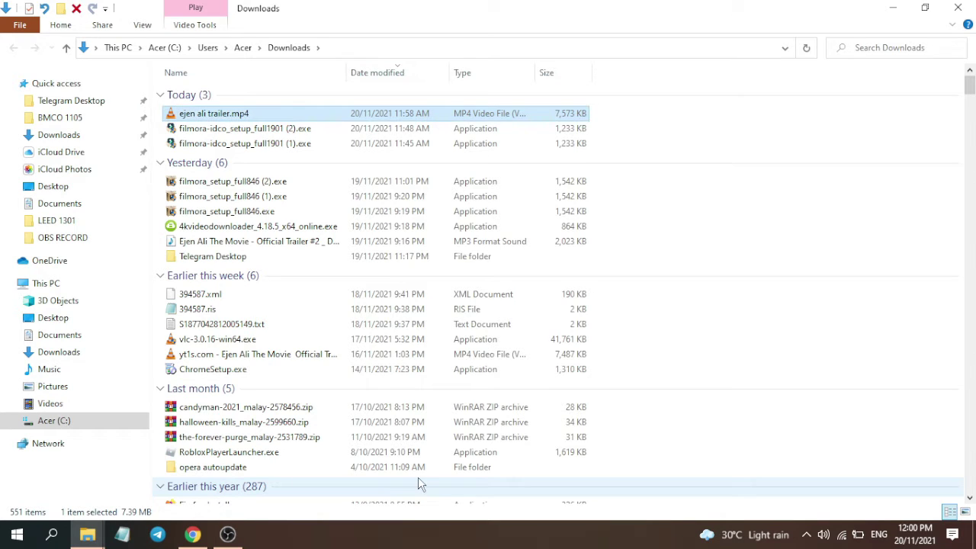
# Create a desktop shortcut to the renamed trailer file using Send to.
pyautogui.doubleClick(307, 114)
pyautogui.rightClick(306, 113)
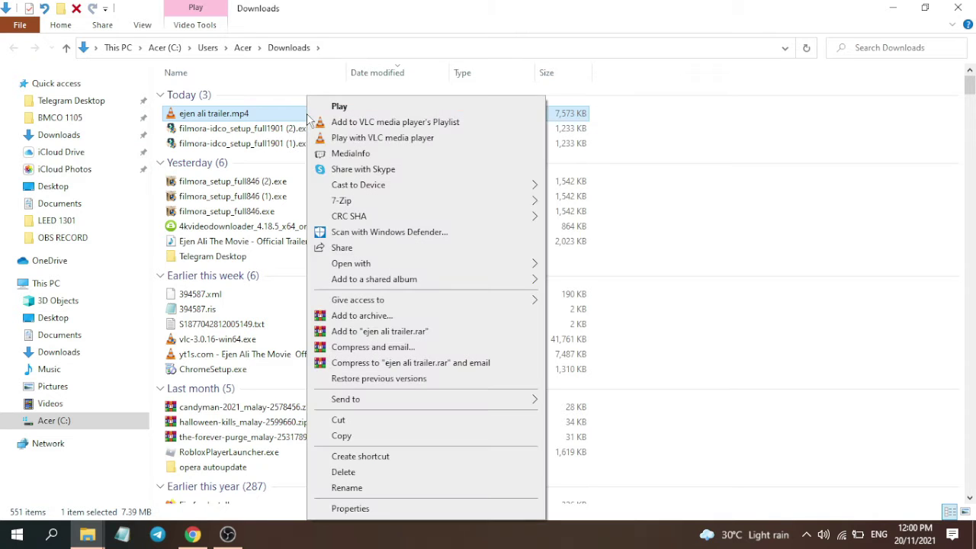
pyautogui.moveTo(358, 398)
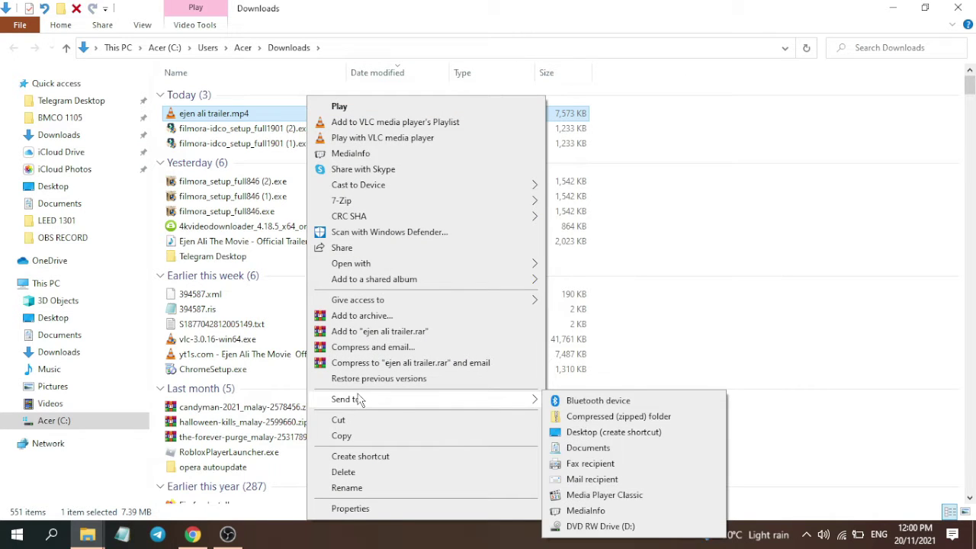
pyautogui.click(596, 434)
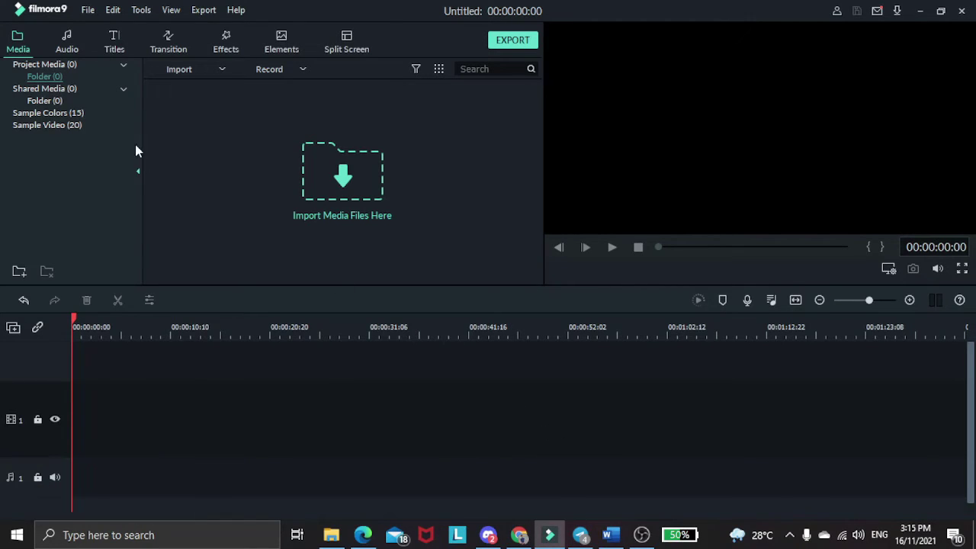
# Start a new 16:9 (Widescreen) project from the File menu.
pyautogui.click(84, 13)
pyautogui.moveTo(92, 28)
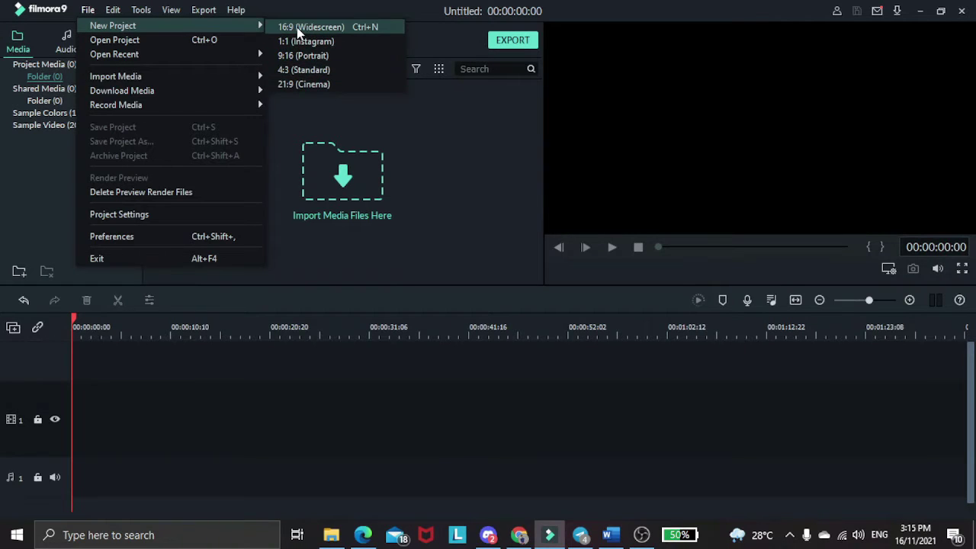
pyautogui.click(344, 28)
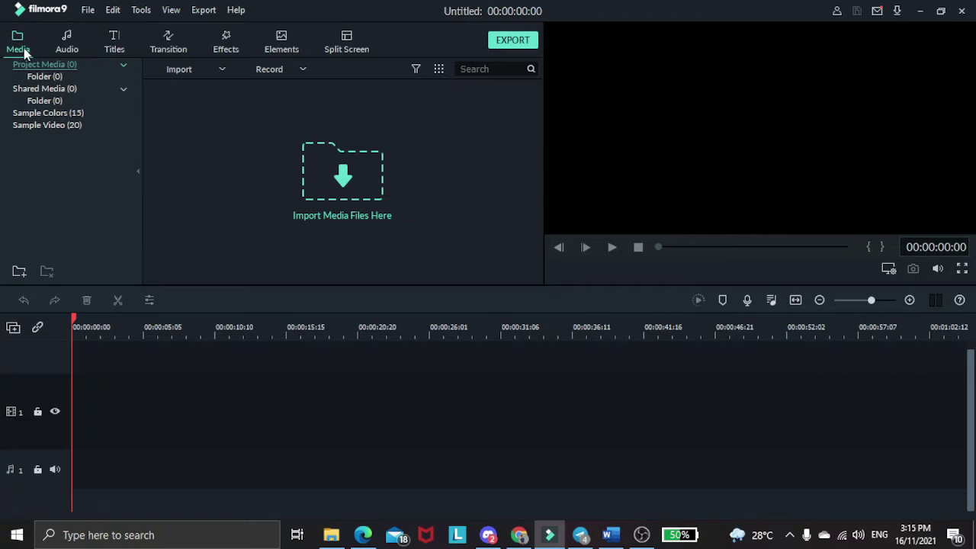
# Import the Ejen Ali trailer video into the project media.
pyautogui.click(189, 70)
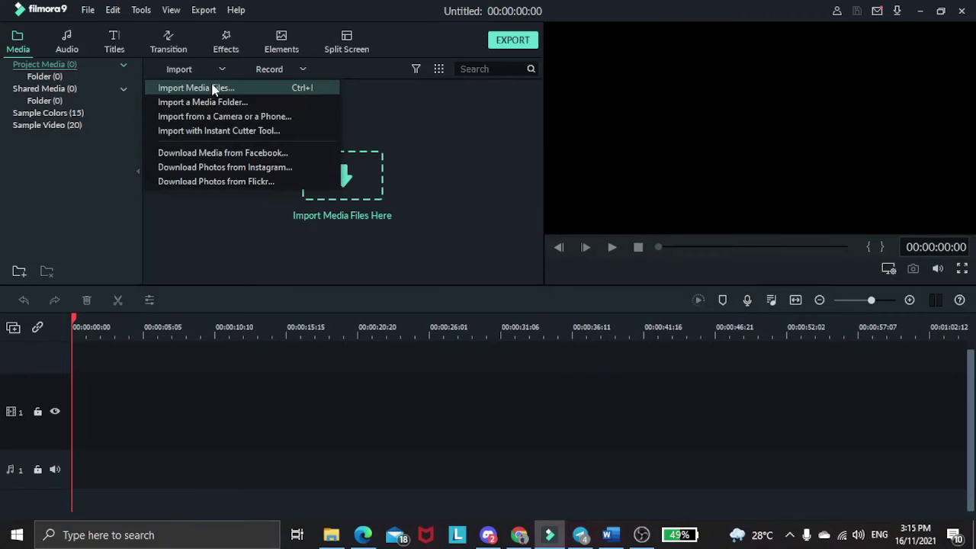
pyautogui.click(217, 90)
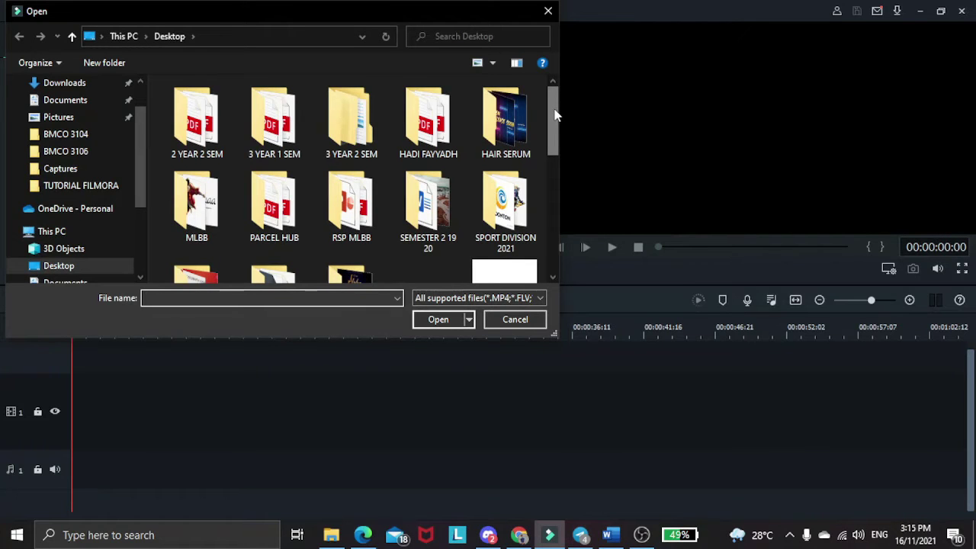
pyautogui.moveTo(555, 114); pyautogui.dragTo(547, 191)
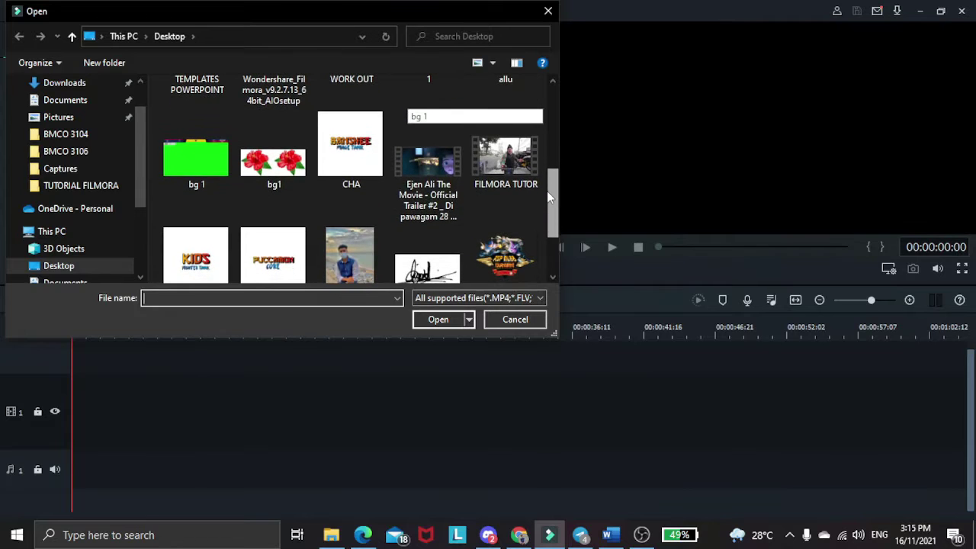
pyautogui.click(435, 201)
pyautogui.click(438, 320)
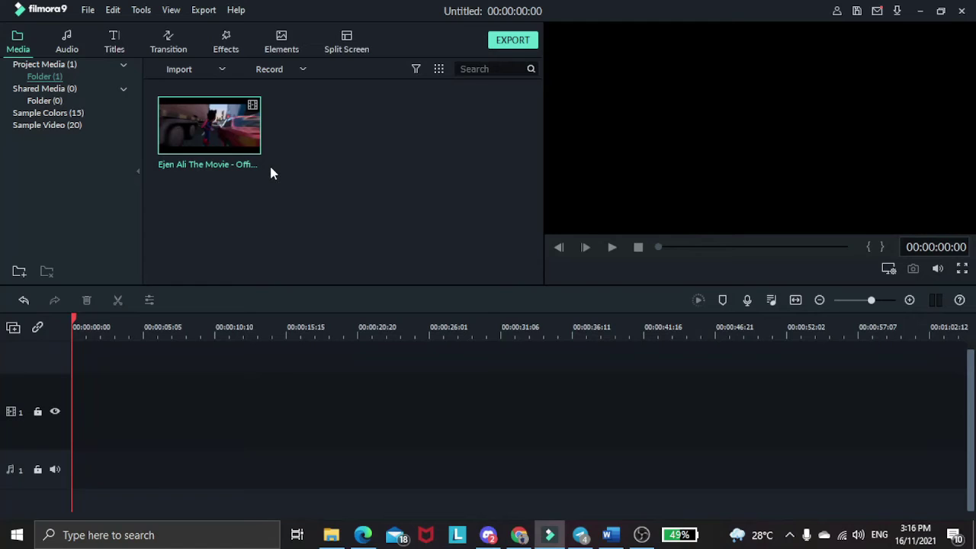
# Drag the trailer onto the video track and match the project settings to the media.
pyautogui.moveTo(226, 145)
pyautogui.moveTo(229, 141); pyautogui.dragTo(77, 393)
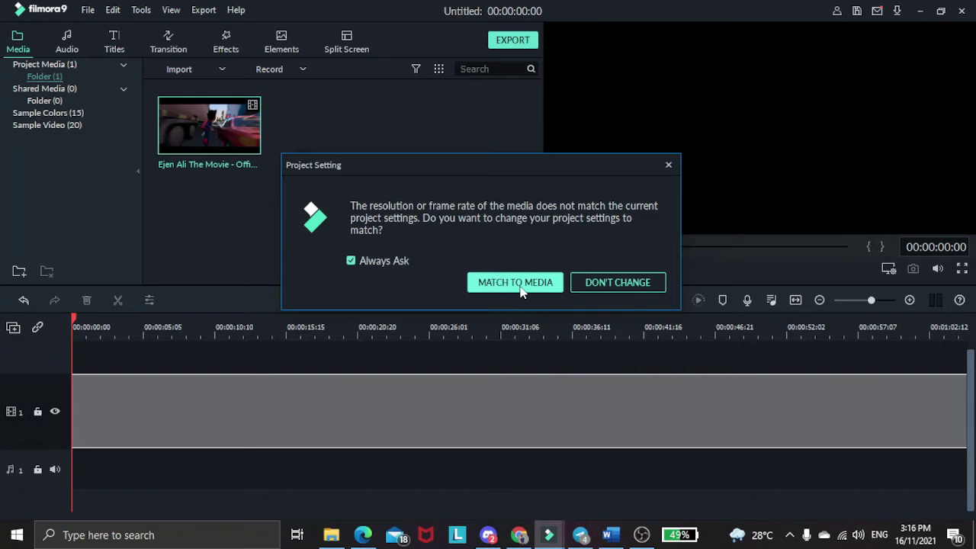
pyautogui.click(518, 284)
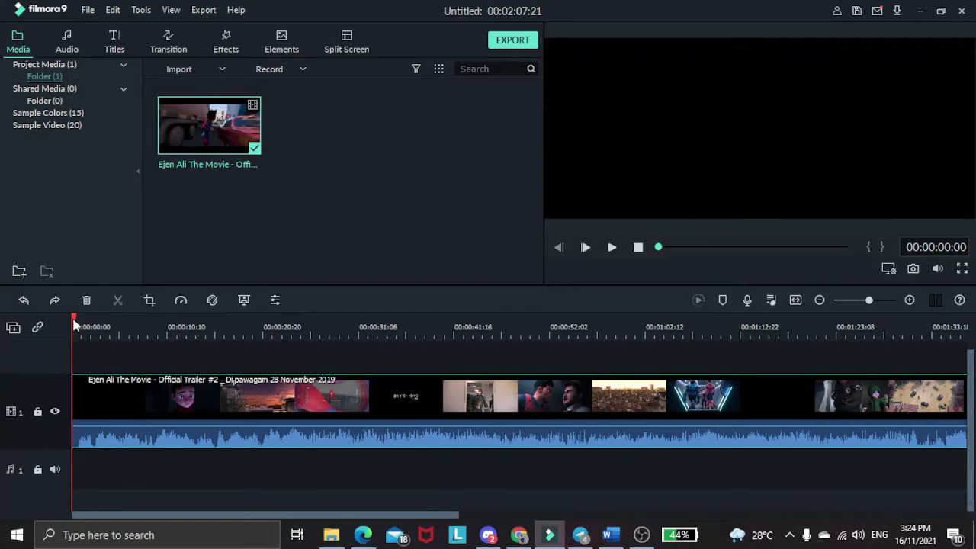
# Split the trailer at 00:00:35:22 and delete the opening part before the MDEC logo.
pyautogui.moveTo(74, 324); pyautogui.dragTo(404, 348)
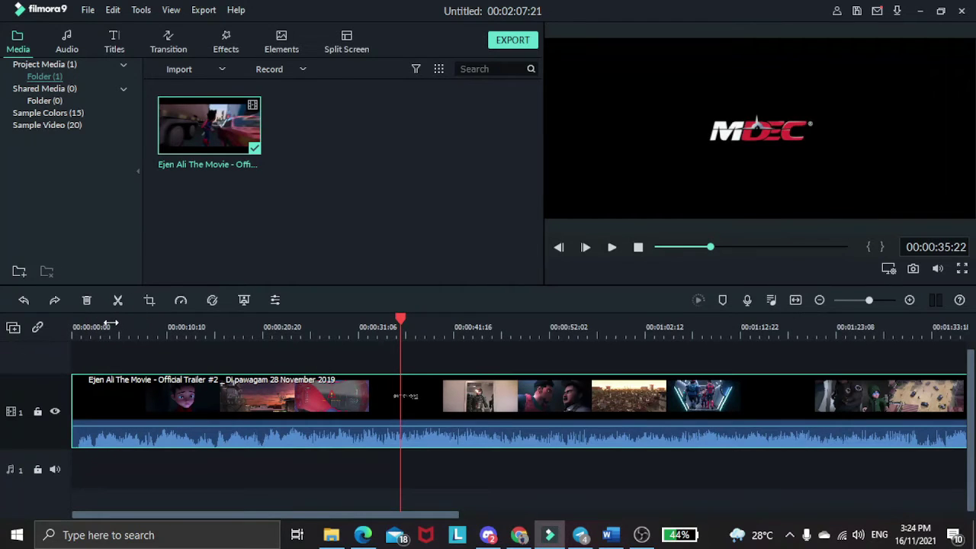
pyautogui.click(118, 300)
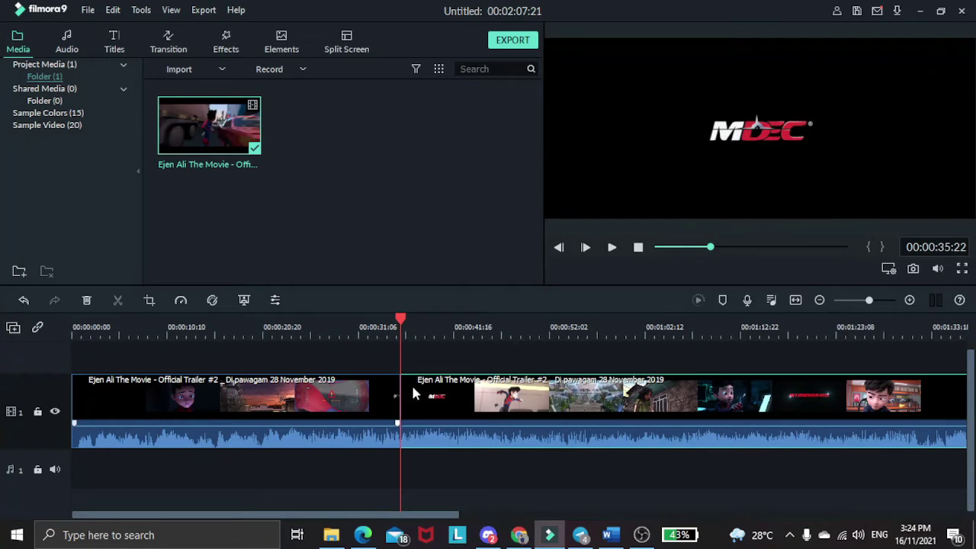
pyautogui.click(367, 406)
pyautogui.click(234, 402)
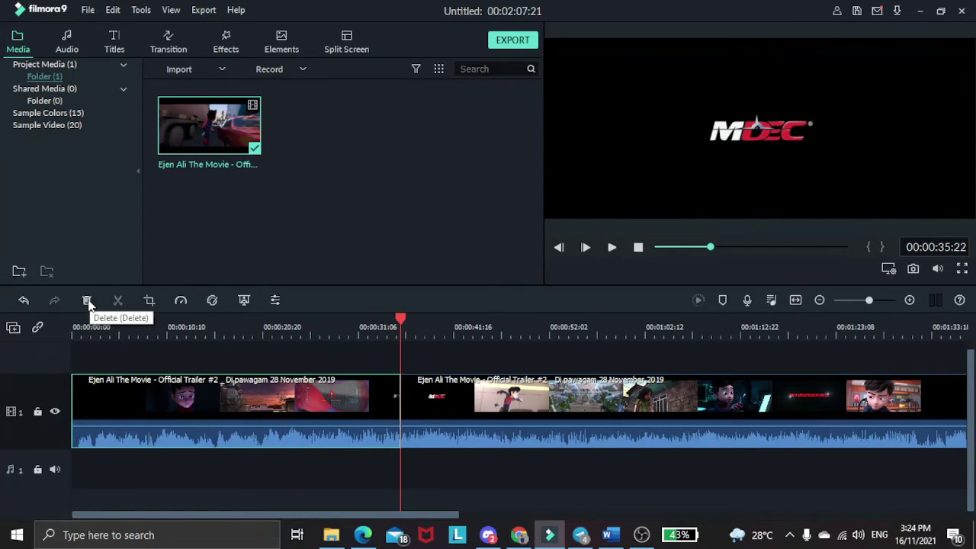
pyautogui.click(88, 301)
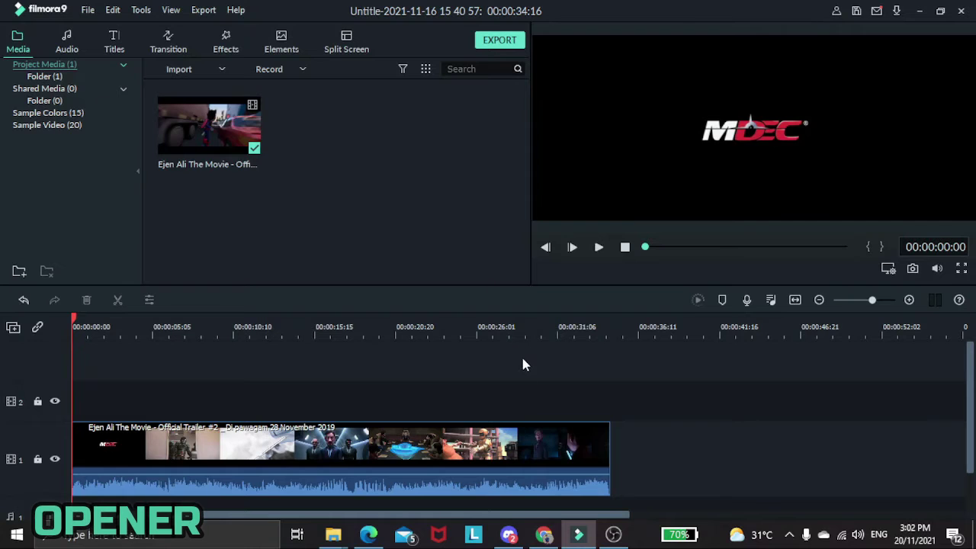
# Add the Opener 1 title template to the start of the timeline.
pyautogui.click(116, 44)
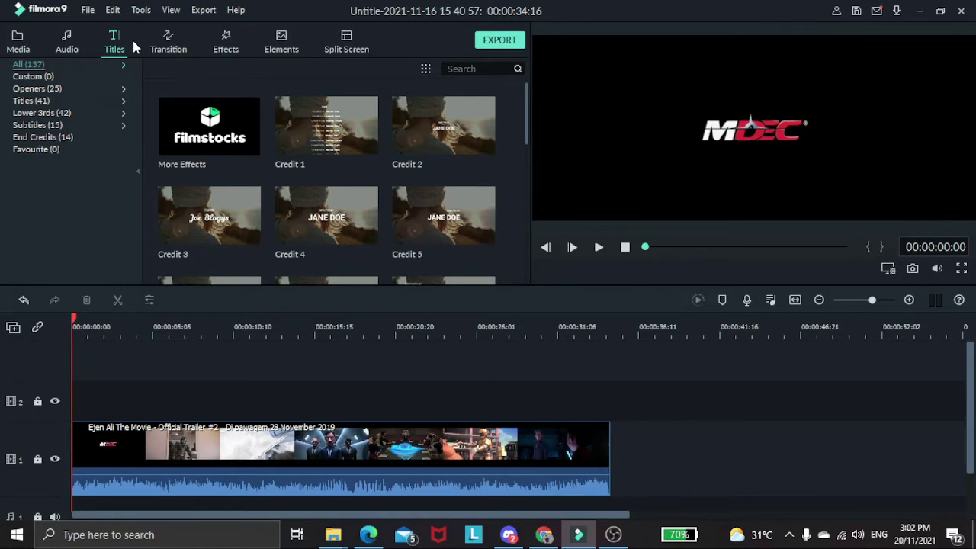
pyautogui.click(38, 89)
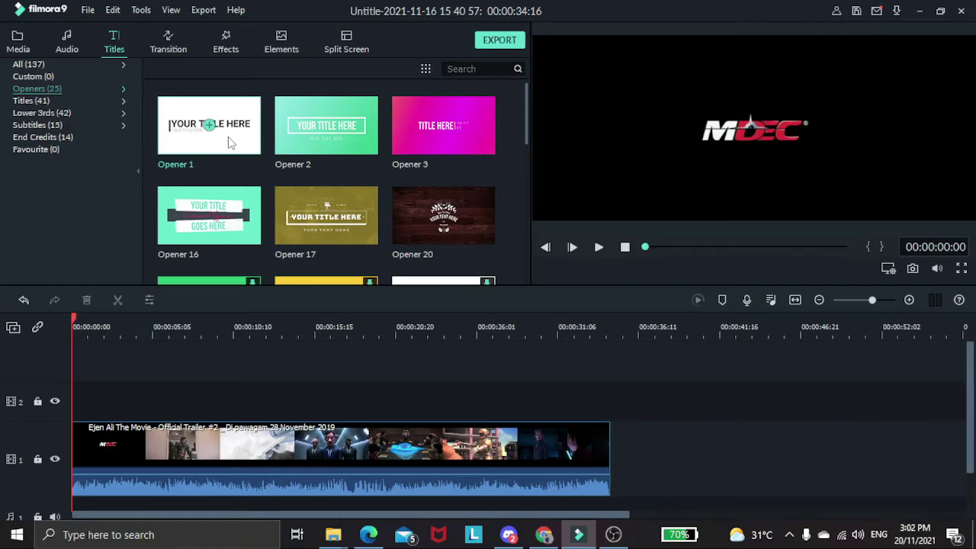
pyautogui.moveTo(228, 138); pyautogui.dragTo(85, 396)
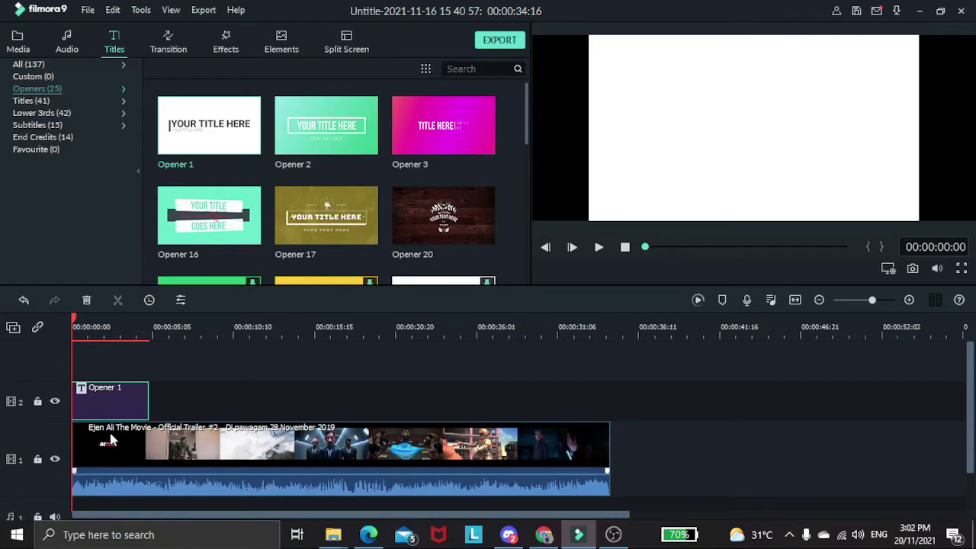
pyautogui.moveTo(107, 451); pyautogui.dragTo(168, 442)
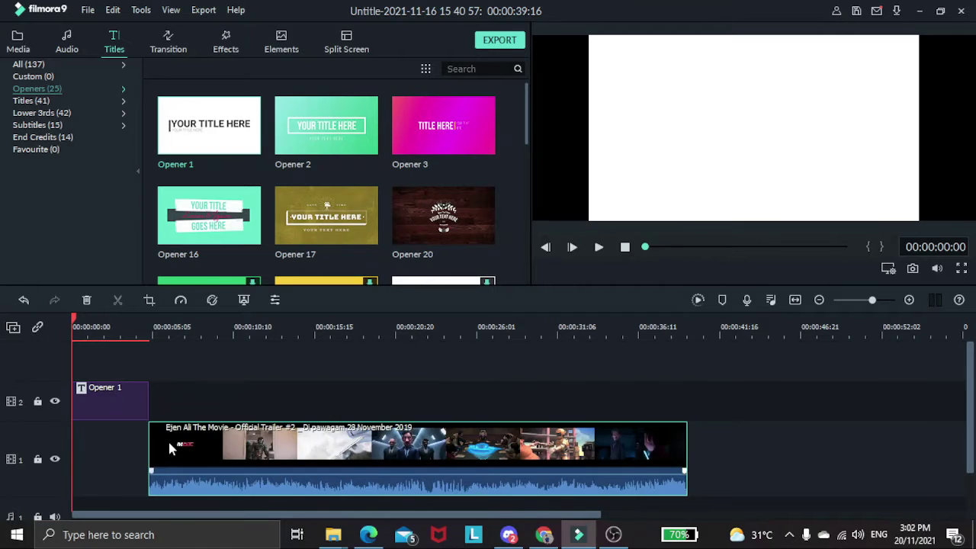
# Lengthen Opener 1 to 00:00:06:03 and move the trailer clip to follow it.
pyautogui.click(128, 398)
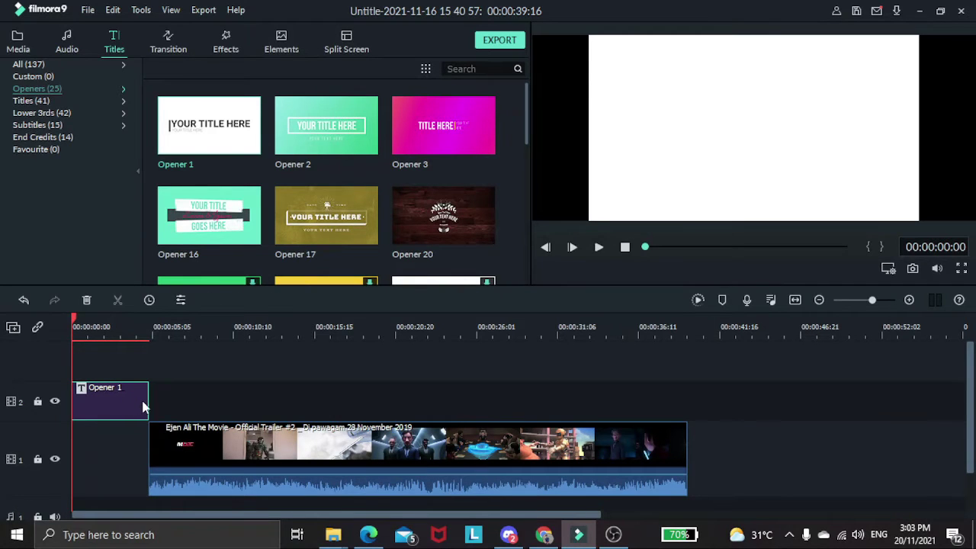
pyautogui.moveTo(149, 400); pyautogui.dragTo(165, 401)
pyautogui.moveTo(191, 434); pyautogui.dragTo(200, 442)
pyautogui.click(183, 398)
pyautogui.click(136, 397)
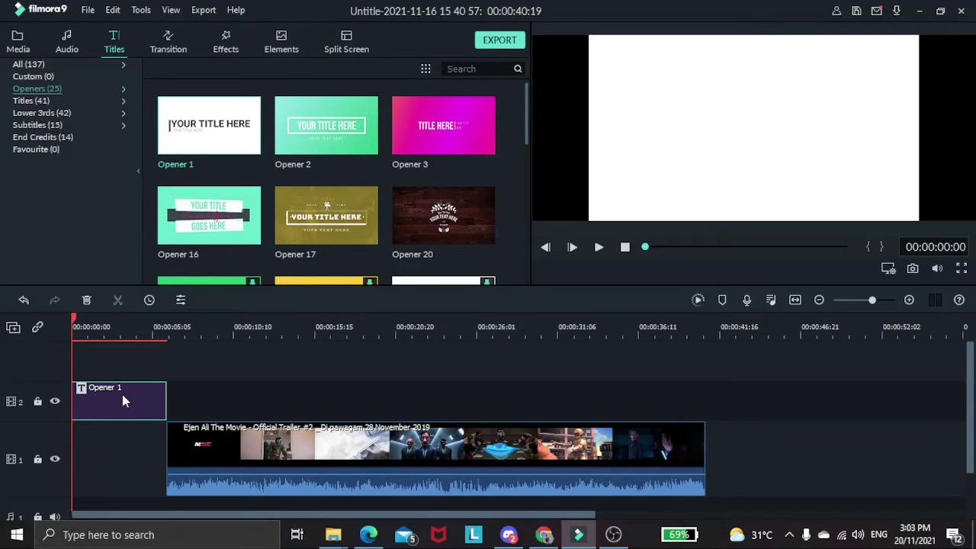
# Change the opener's main title to TATACARA FILMORA at font size 56.
pyautogui.doubleClick(123, 402)
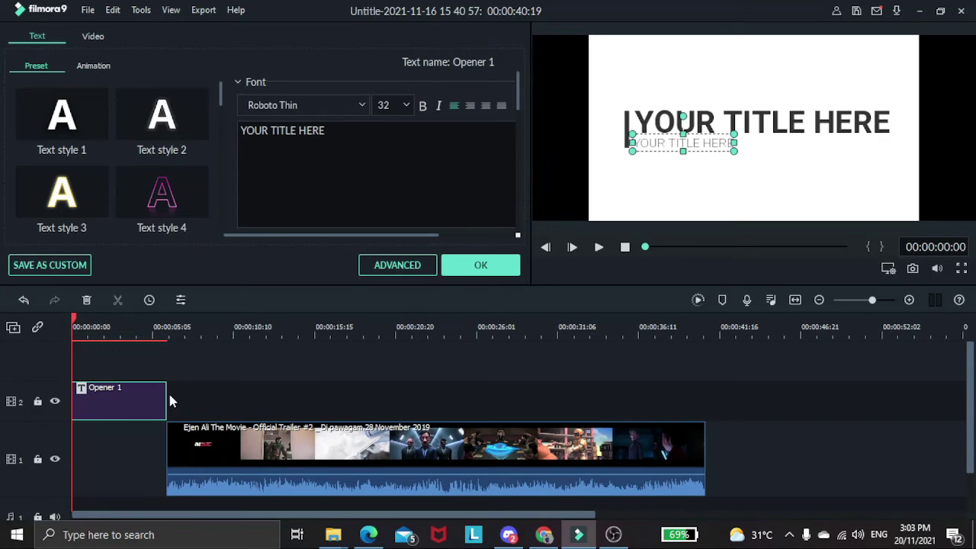
pyautogui.click(819, 127)
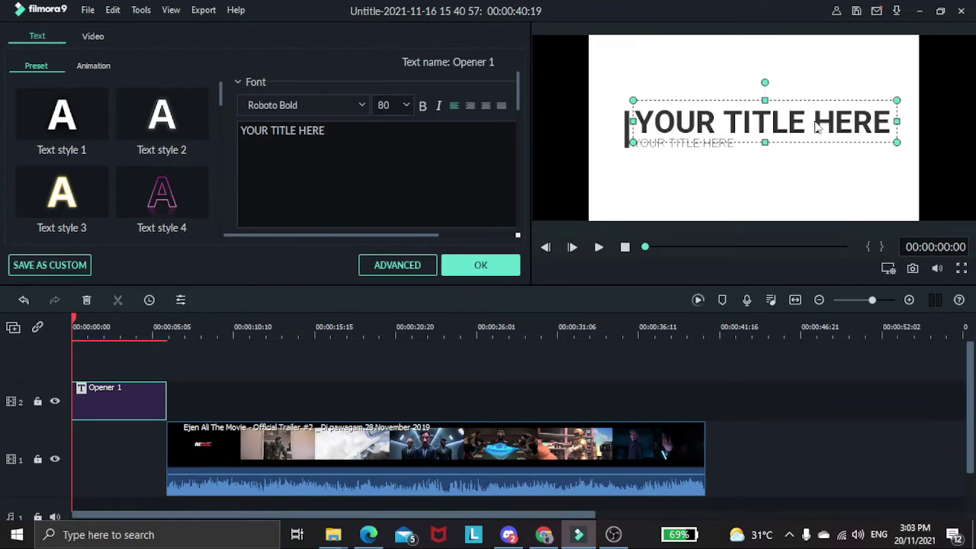
pyautogui.moveTo(350, 134); pyautogui.dragTo(240, 131)
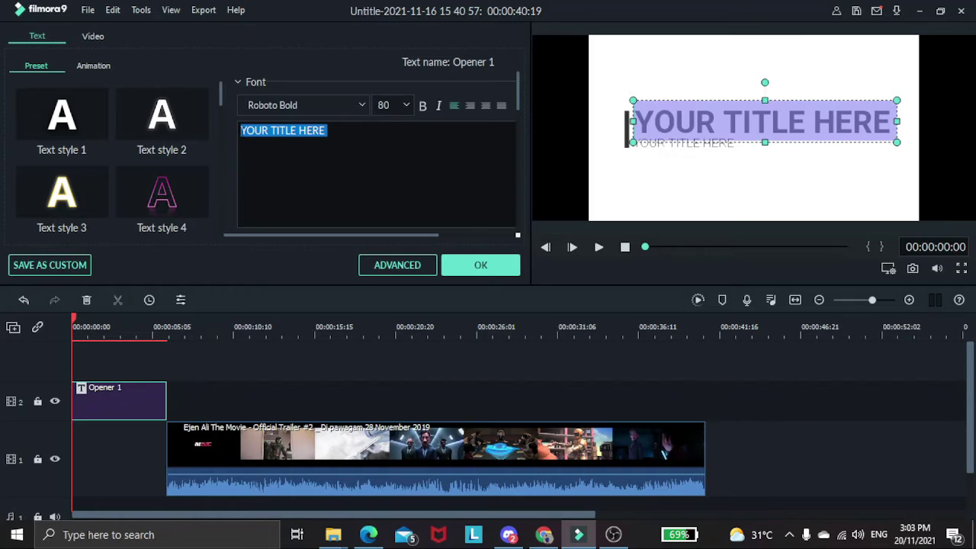
pyautogui.write('TATA')
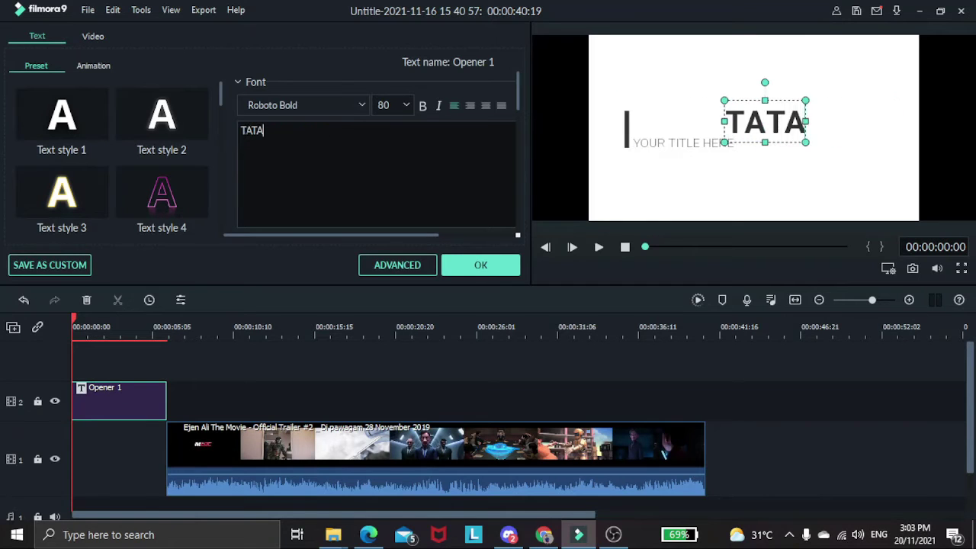
pyautogui.write('CARA')
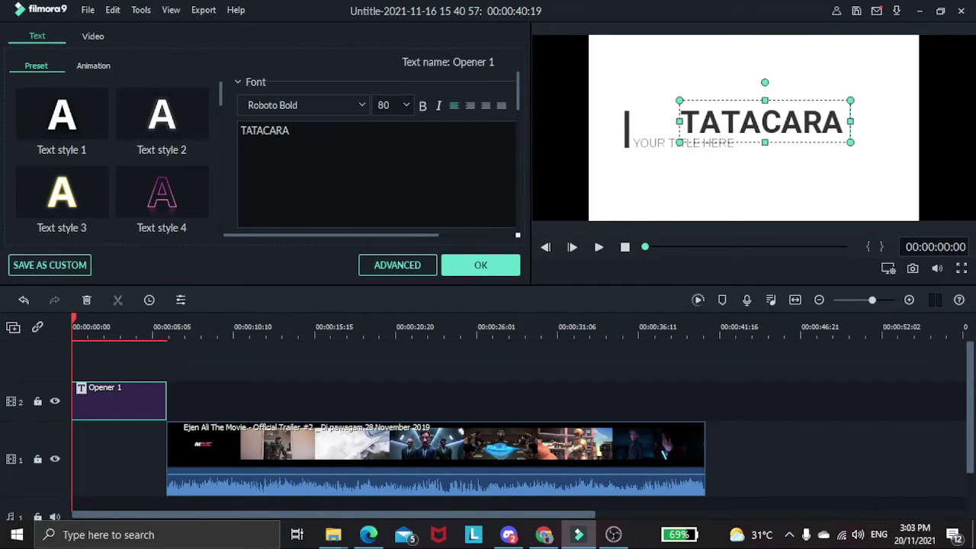
pyautogui.write(' FILMORA')
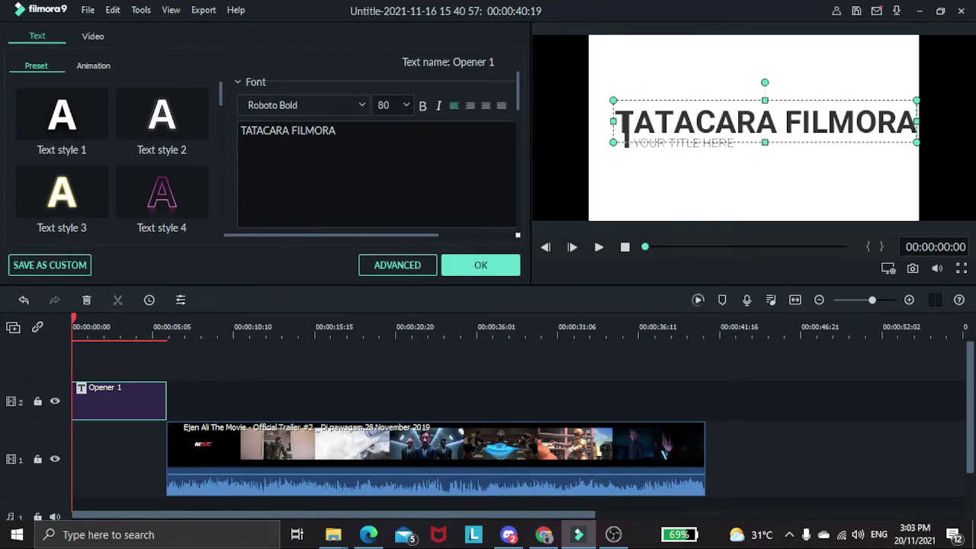
pyautogui.hotkey('shift', 'Left')
pyautogui.hotkey('shift', 'Left')
pyautogui.hotkey('shift', 'Left')
pyautogui.hotkey('shift', 'Left')
pyautogui.hotkey('shift', 'Left')
pyautogui.hotkey('shift', 'Left')
pyautogui.hotkey('shift', 'Left')
pyautogui.hotkey('shift', 'Left')
pyautogui.hotkey('shift', 'Left')
pyautogui.hotkey('shift', 'Left')
pyautogui.hotkey('shift', 'Left')
pyautogui.hotkey('shift', 'Left')
pyautogui.hotkey('shift', 'Left')
pyautogui.hotkey('shift', 'Left')
pyautogui.hotkey('shift', 'Left')
pyautogui.hotkey('shift', 'Left')
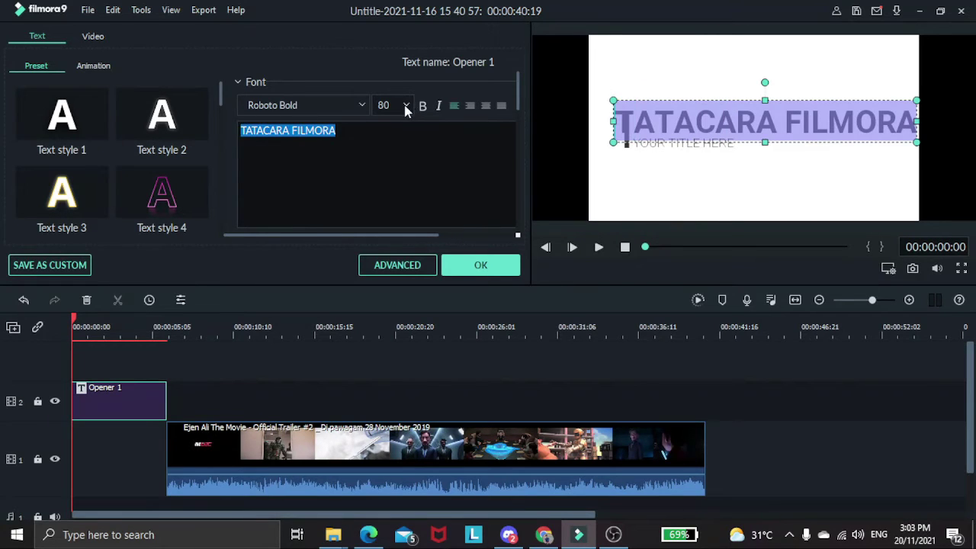
pyautogui.click(405, 105)
pyautogui.scroll(1, 392, 147)
pyautogui.click(392, 151)
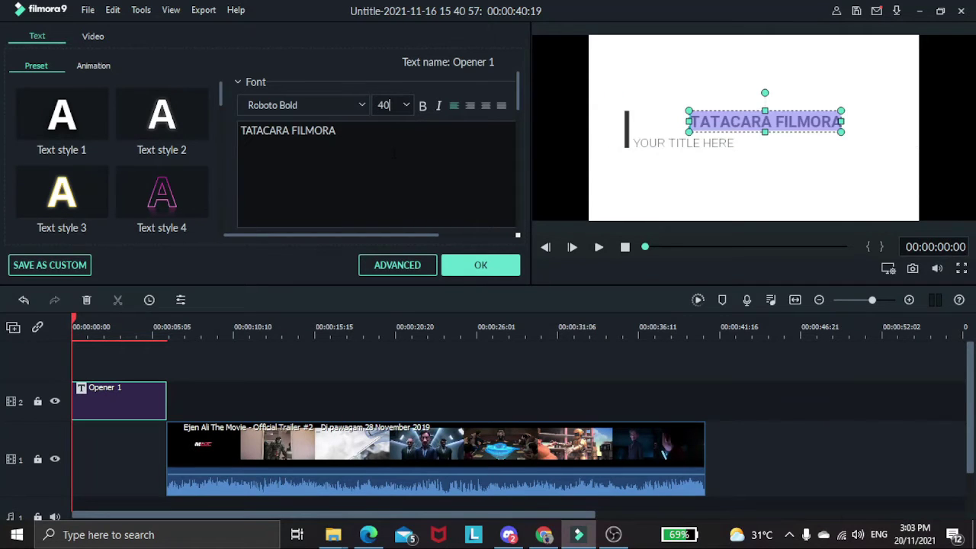
pyautogui.click(405, 106)
pyautogui.scroll(-1, 392, 153)
pyautogui.click(390, 151)
# Reposition the title and set the subtitle line to TRAILER EJEN ALI, centred beneath.
pyautogui.click(817, 111)
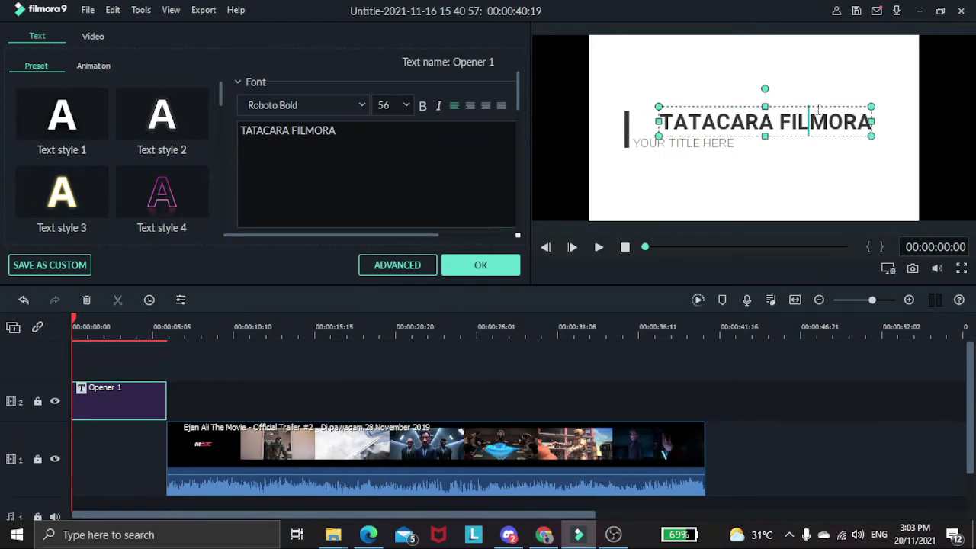
pyautogui.click(817, 110)
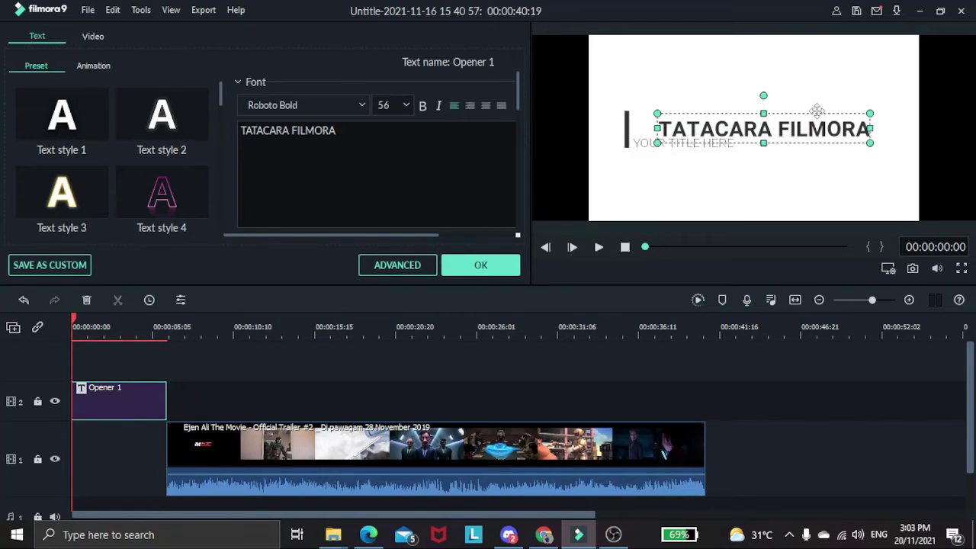
pyautogui.moveTo(817, 112)
pyautogui.mouseDown()
pyautogui.moveTo(800, 98)
pyautogui.moveTo(808, 107)
pyautogui.mouseUp()
pyautogui.click(819, 98)
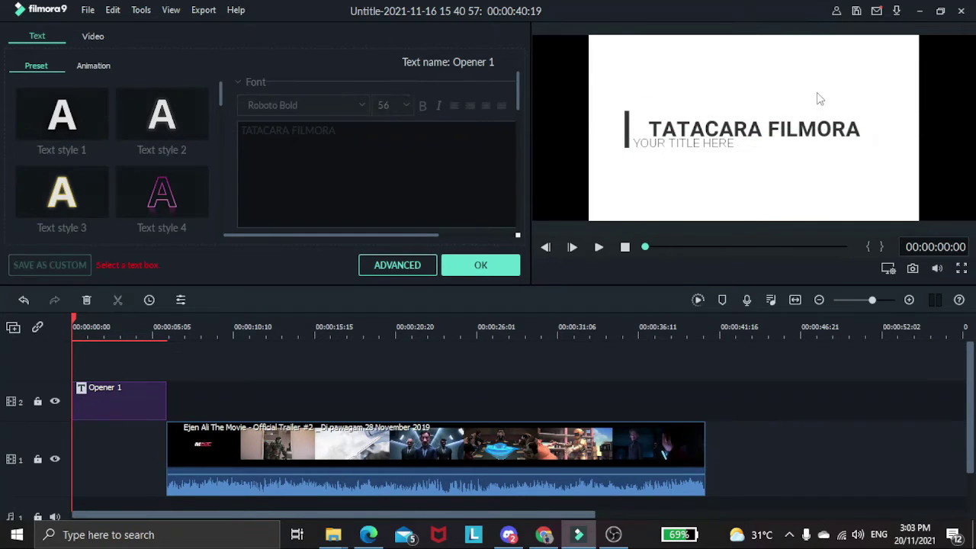
pyautogui.click(705, 146)
pyautogui.moveTo(700, 148)
pyautogui.mouseDown()
pyautogui.moveTo(711, 145)
pyautogui.moveTo(716, 159)
pyautogui.mouseUp()
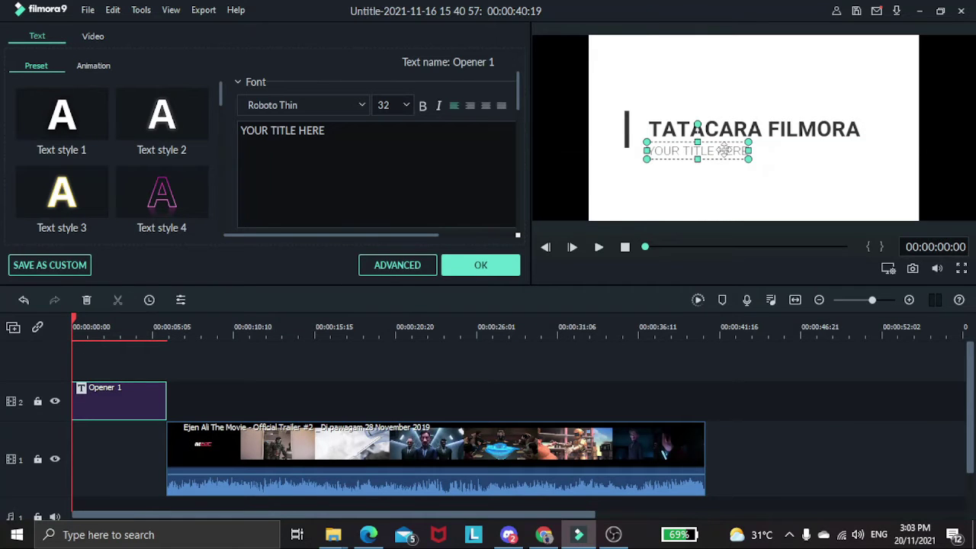
pyautogui.moveTo(325, 131); pyautogui.dragTo(235, 131)
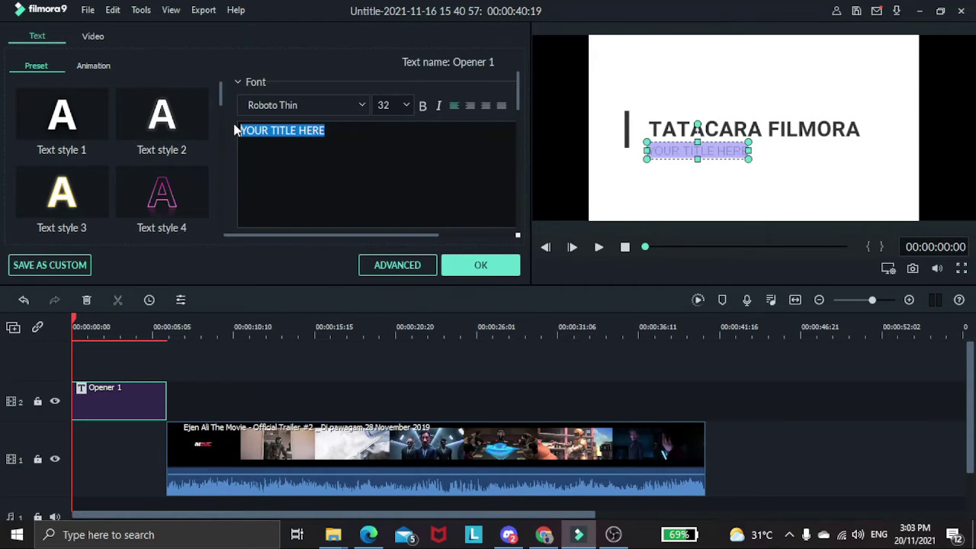
pyautogui.write('TRAILE')
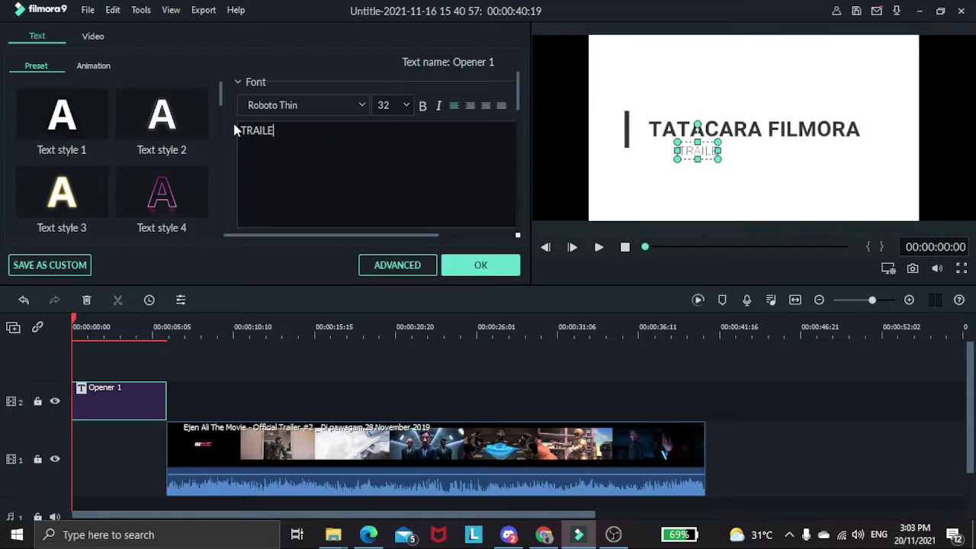
pyautogui.write('R EJEN ALI')
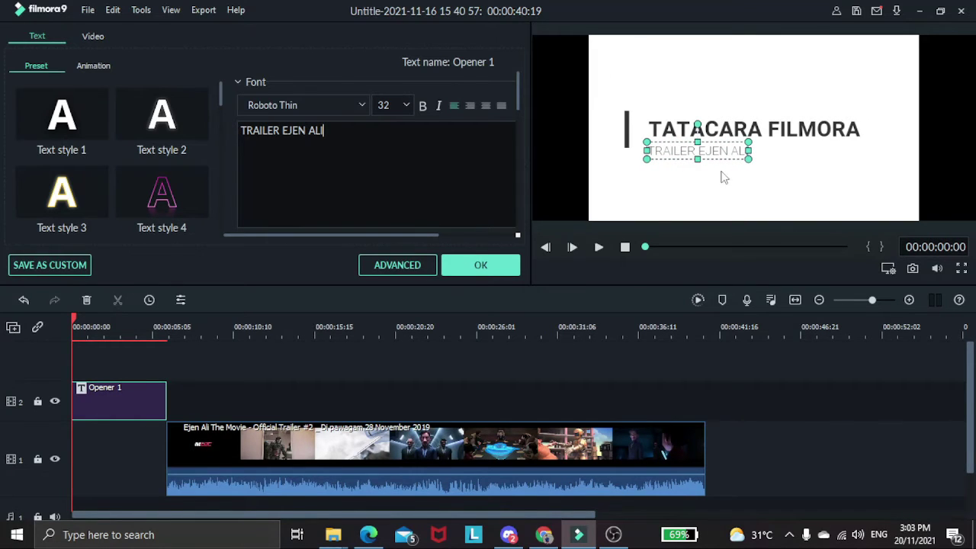
pyautogui.moveTo(718, 160); pyautogui.dragTo(772, 165)
pyautogui.click(774, 179)
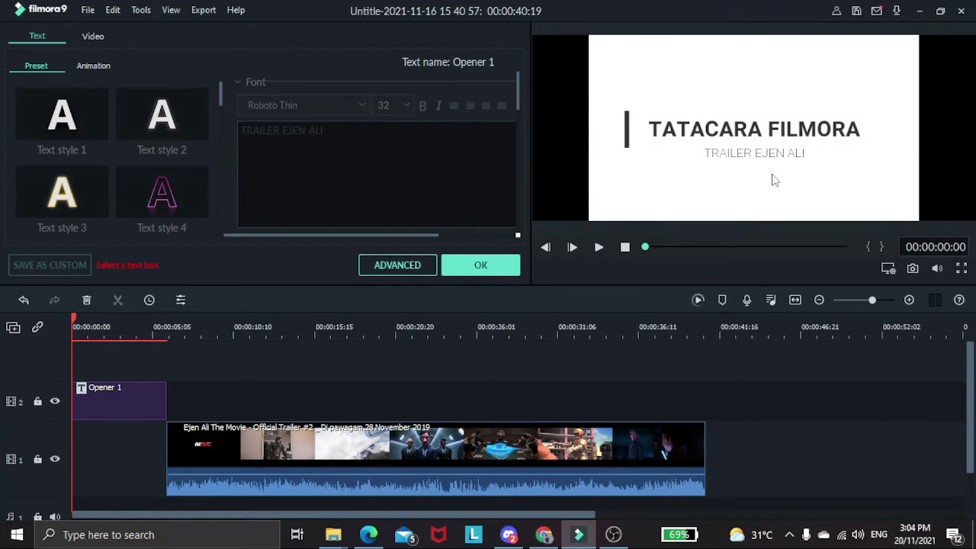
pyautogui.click(502, 266)
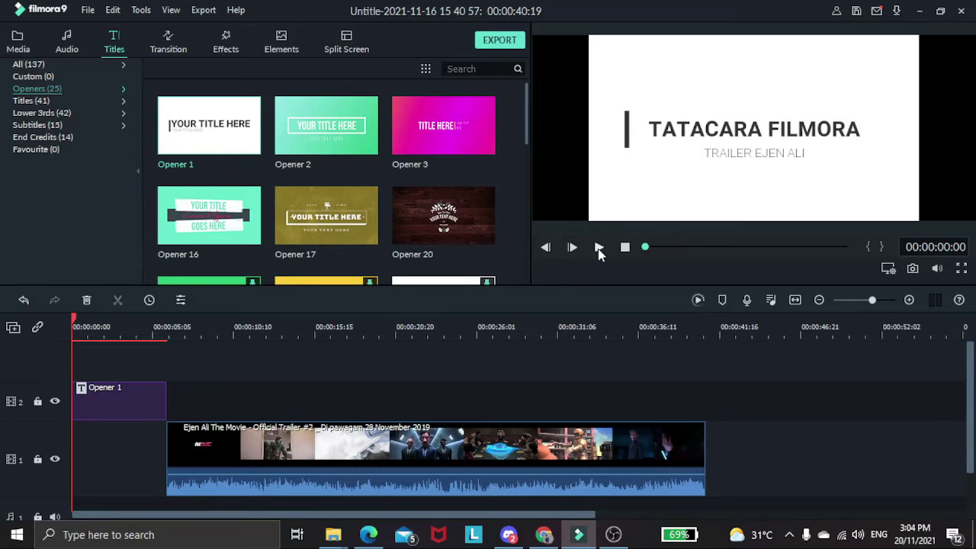
# Preview the opener, then place Subtitle 6 on track 2 right after Opener 1.
pyautogui.click(599, 250)
pyautogui.click(599, 248)
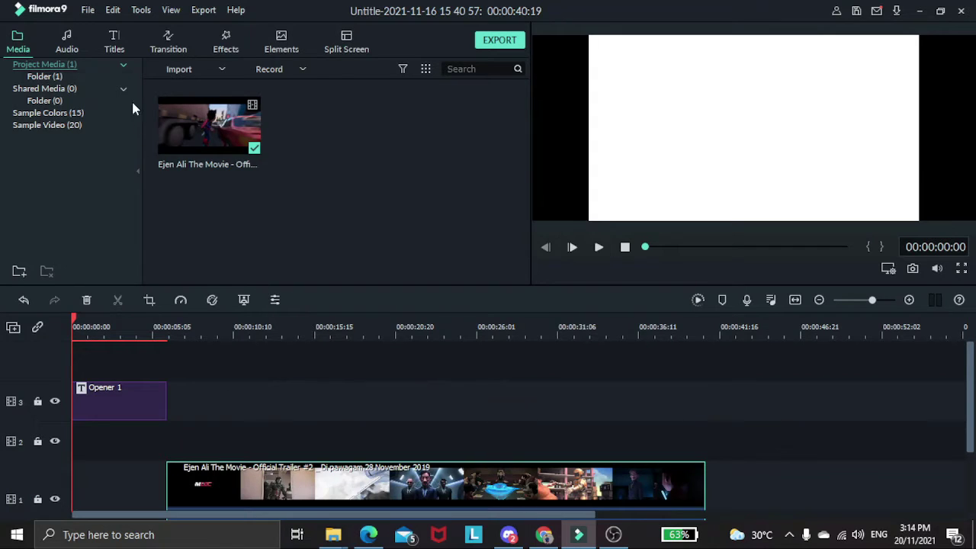
pyautogui.click(113, 43)
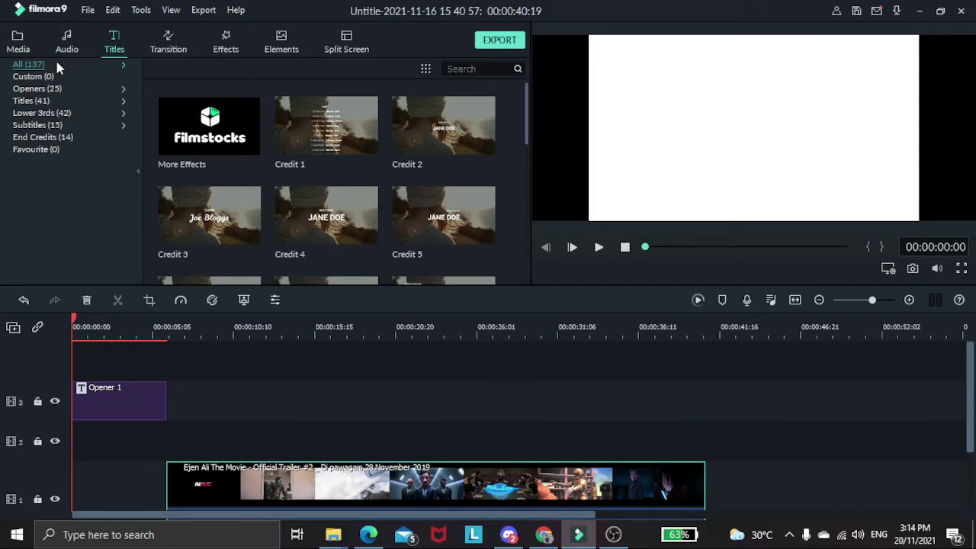
pyautogui.click(42, 124)
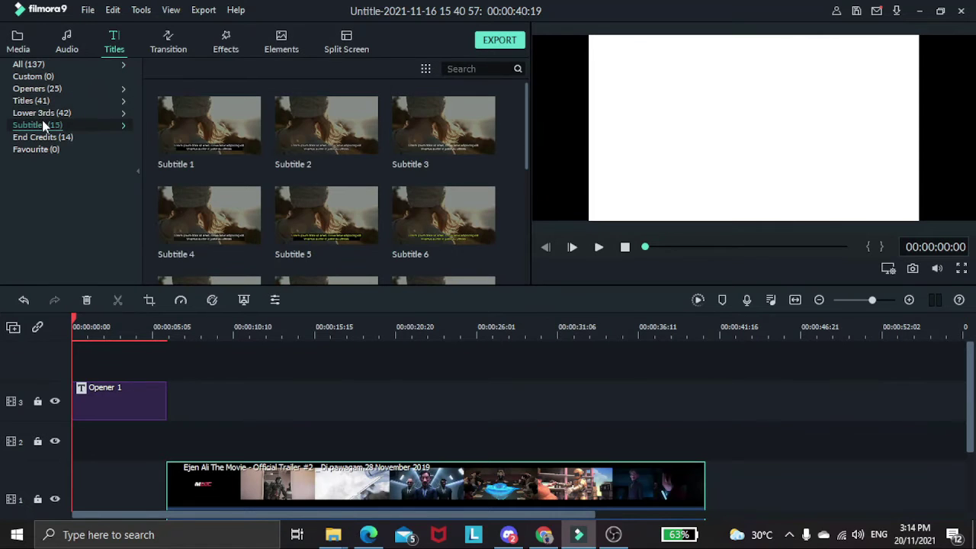
pyautogui.click(413, 218)
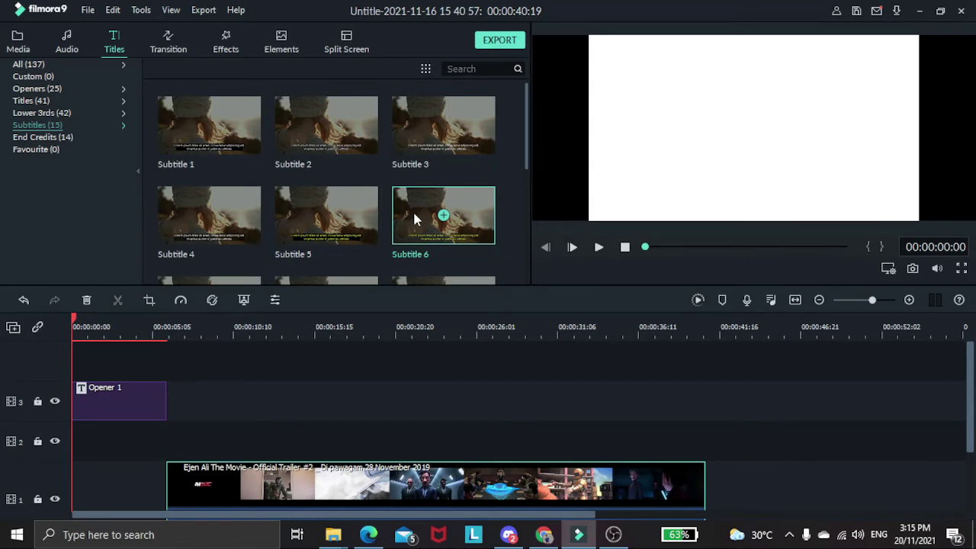
pyautogui.moveTo(414, 218); pyautogui.dragTo(180, 437)
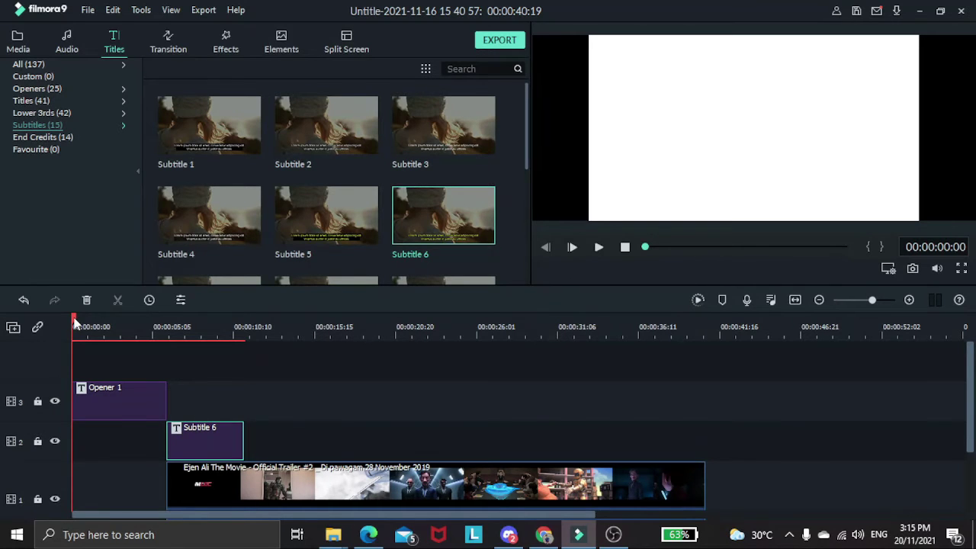
# Check the timing in playback and stretch Subtitle 6 to end at 00:00:14:15.
pyautogui.moveTo(75, 323); pyautogui.dragTo(176, 315)
pyautogui.click(599, 248)
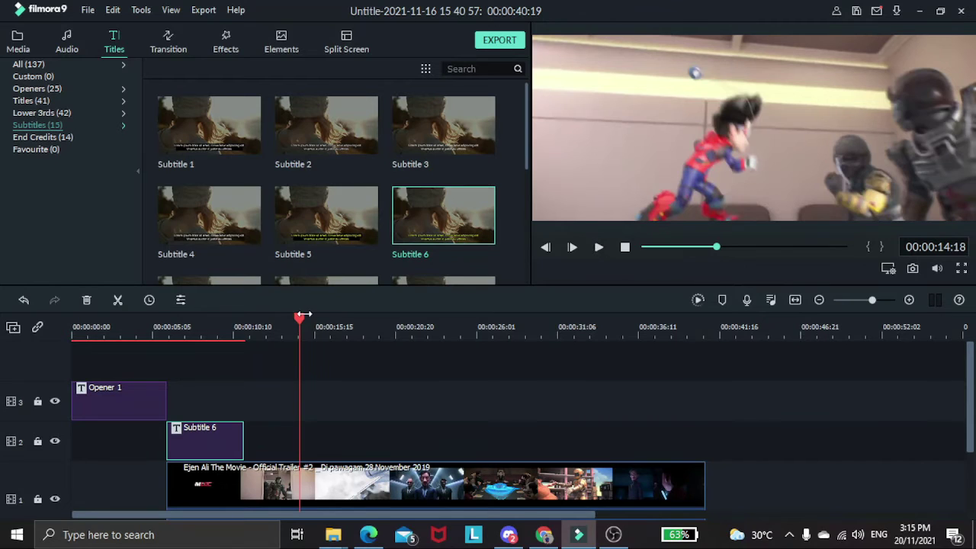
pyautogui.moveTo(301, 320); pyautogui.dragTo(299, 320)
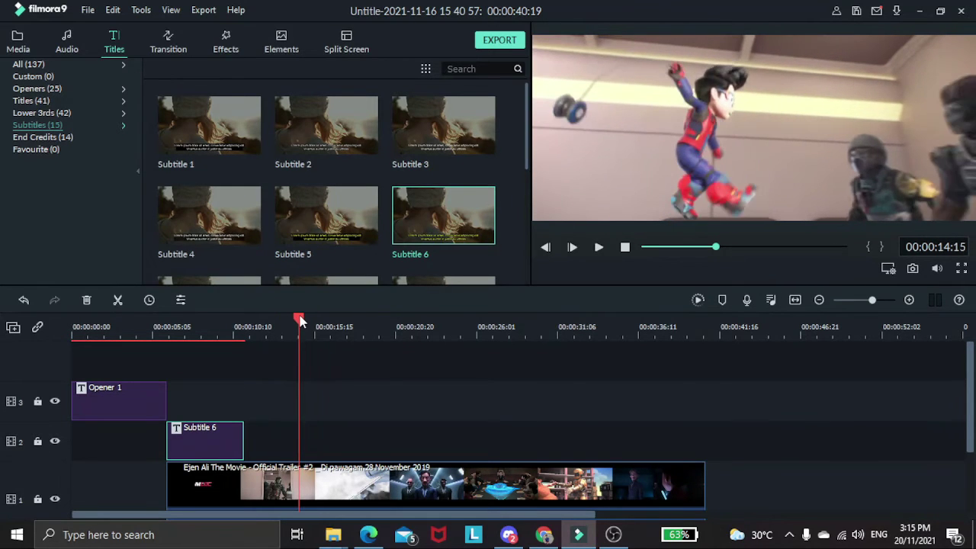
pyautogui.moveTo(245, 440); pyautogui.dragTo(298, 442)
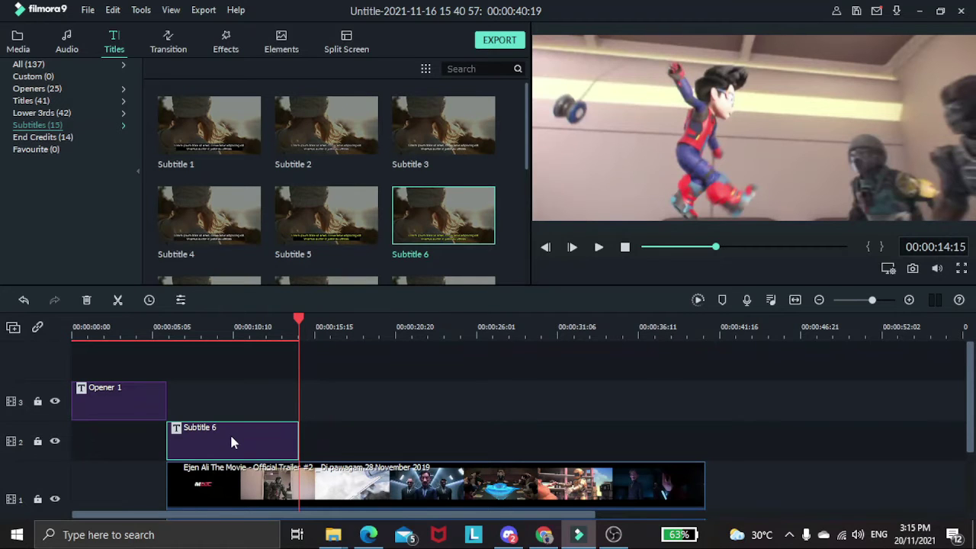
# Replace the first subtitle line with 'Saya harap kamu semua sudah sedia,'.
pyautogui.doubleClick(231, 436)
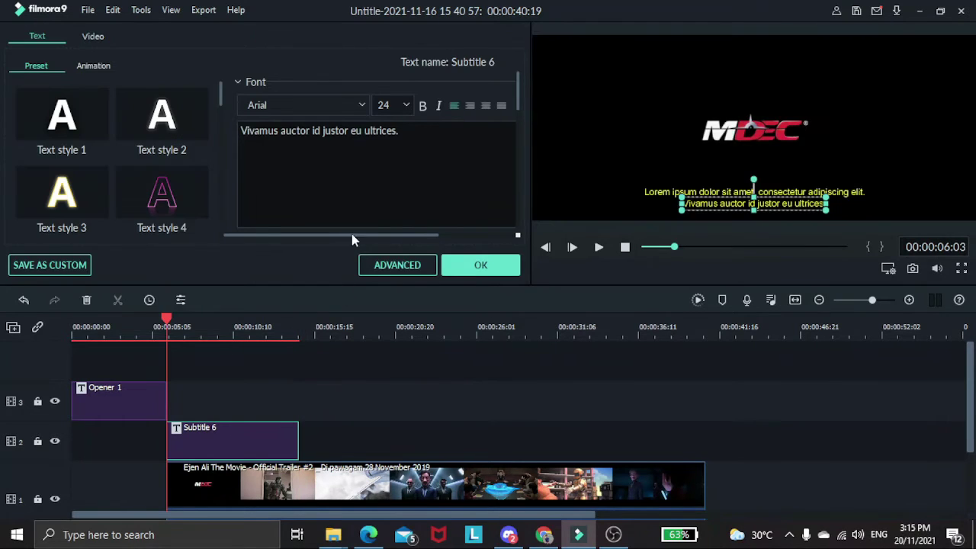
pyautogui.click(708, 193)
pyautogui.moveTo(483, 130); pyautogui.dragTo(241, 131)
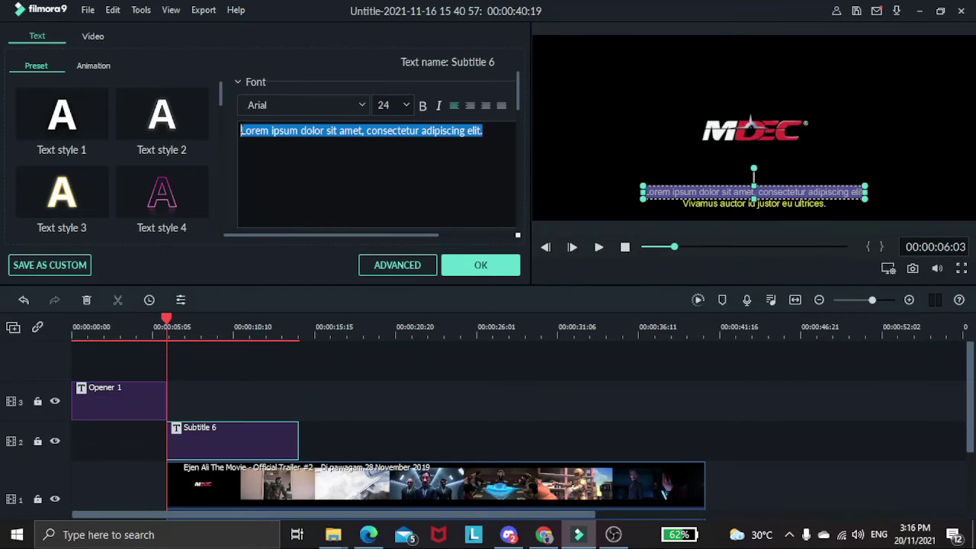
pyautogui.write('ARYA')
pyautogui.press('BackSpace')
pyautogui.press('BackSpace')
pyautogui.press('BackSpace')
pyautogui.press('BackSpace')
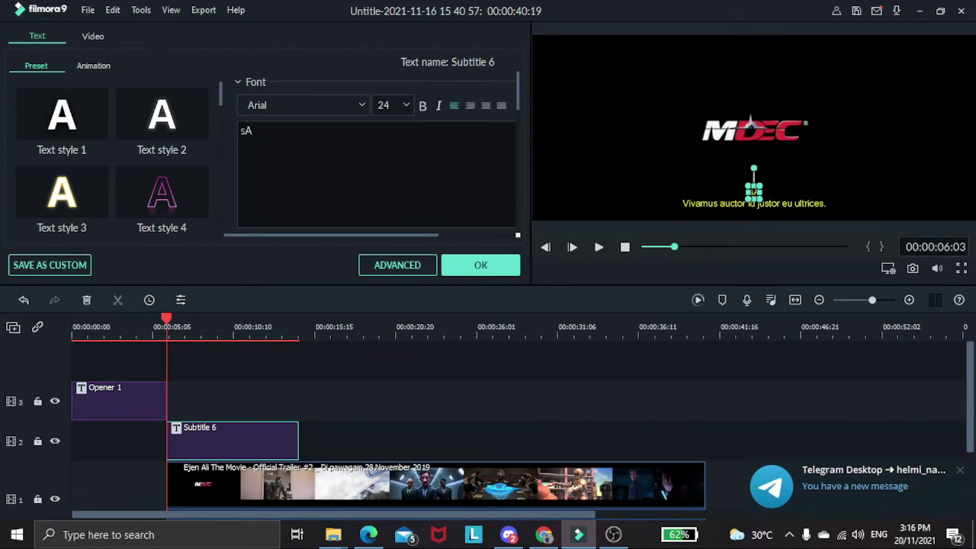
pyautogui.write('S')
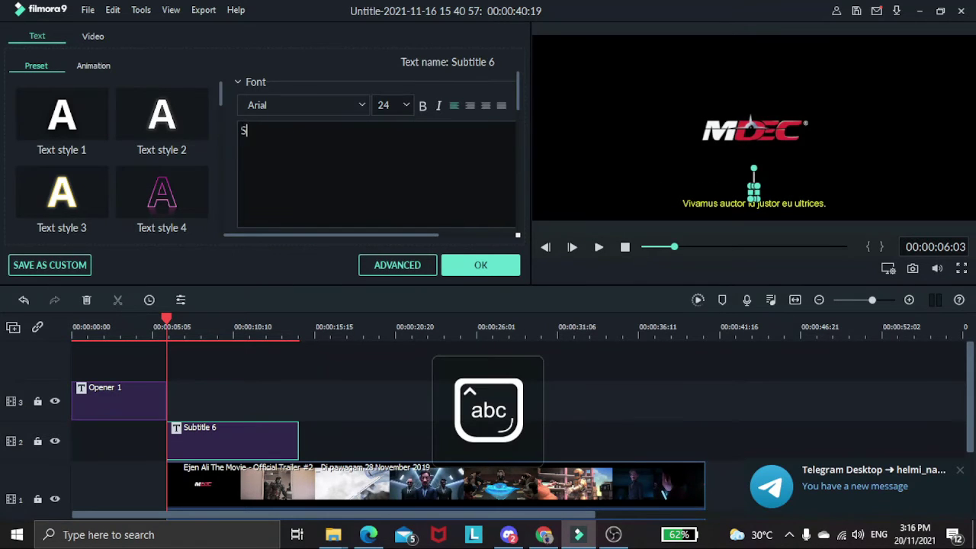
pyautogui.write('aya hara')
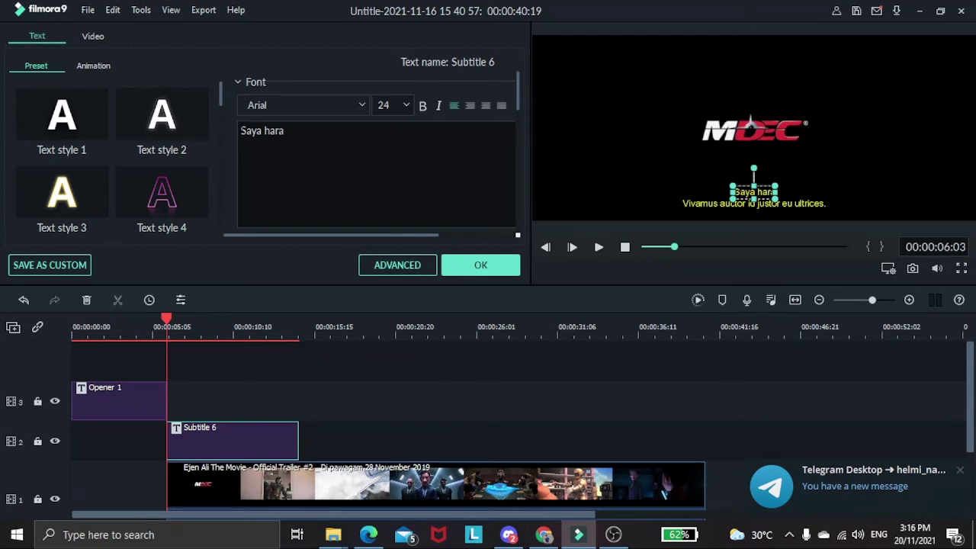
pyautogui.write('p kamu')
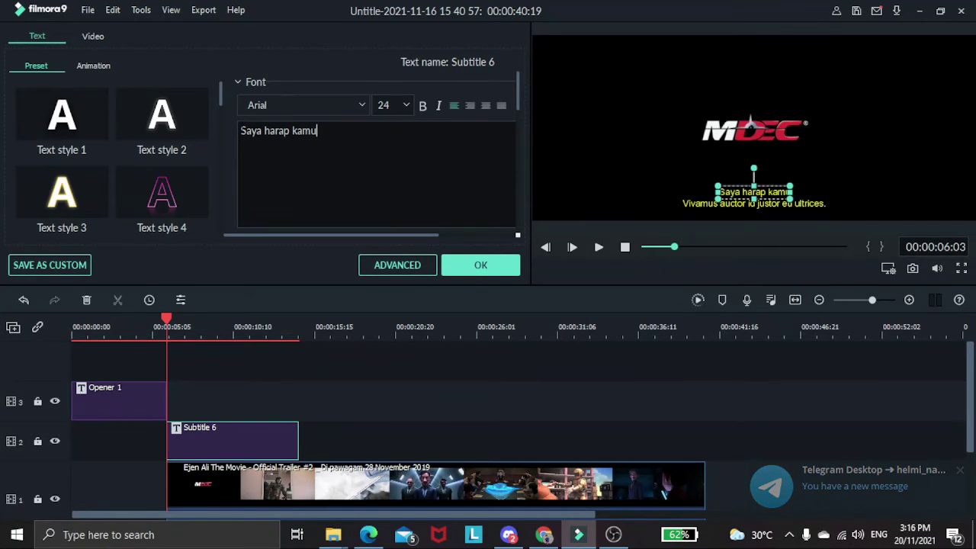
pyautogui.write(' semua sud')
pyautogui.write('ah sedia')
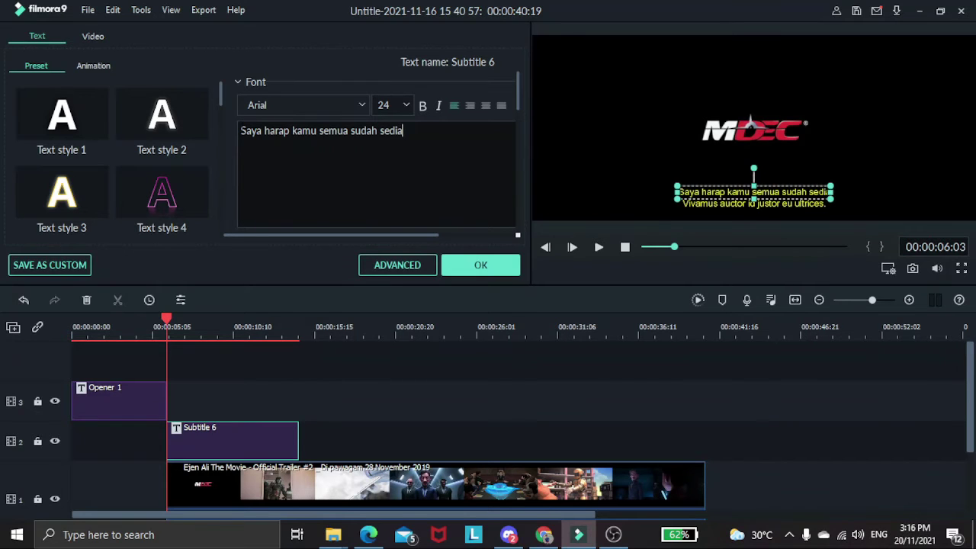
pyautogui.write(',')
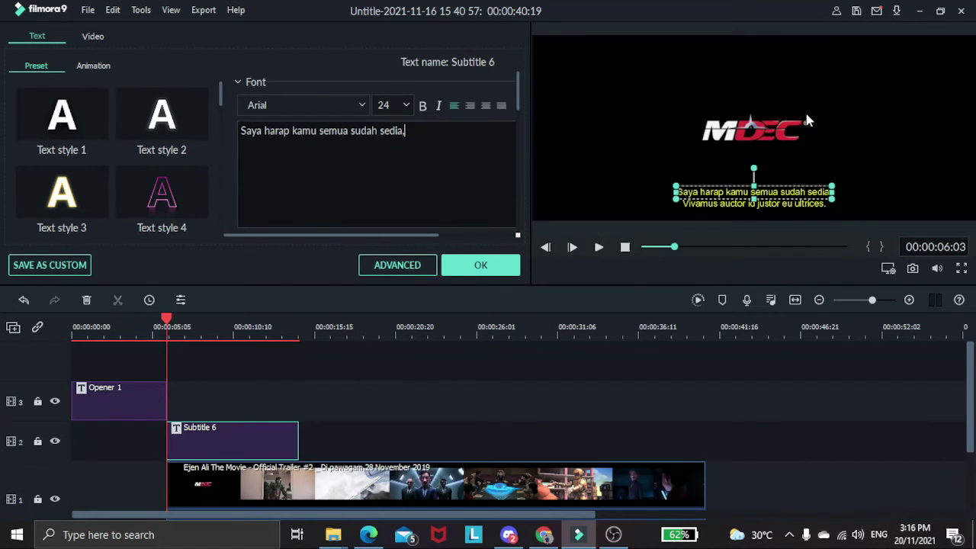
# Retype the second line as 'kerana misi kita seterusnya akan menentukan masa depan siber ray'.
pyautogui.click(776, 205)
pyautogui.moveTo(398, 130); pyautogui.dragTo(240, 130)
pyautogui.write('ke')
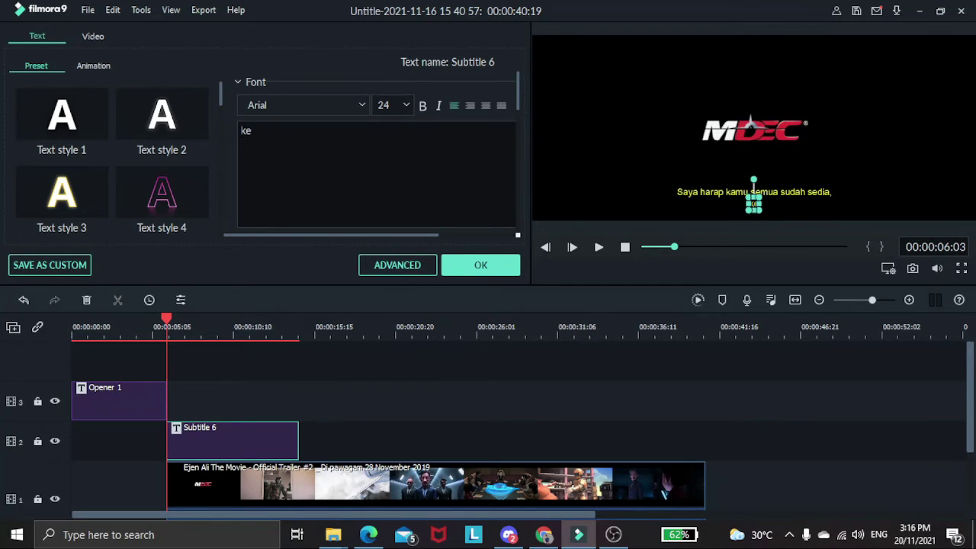
pyautogui.write('rana misi ')
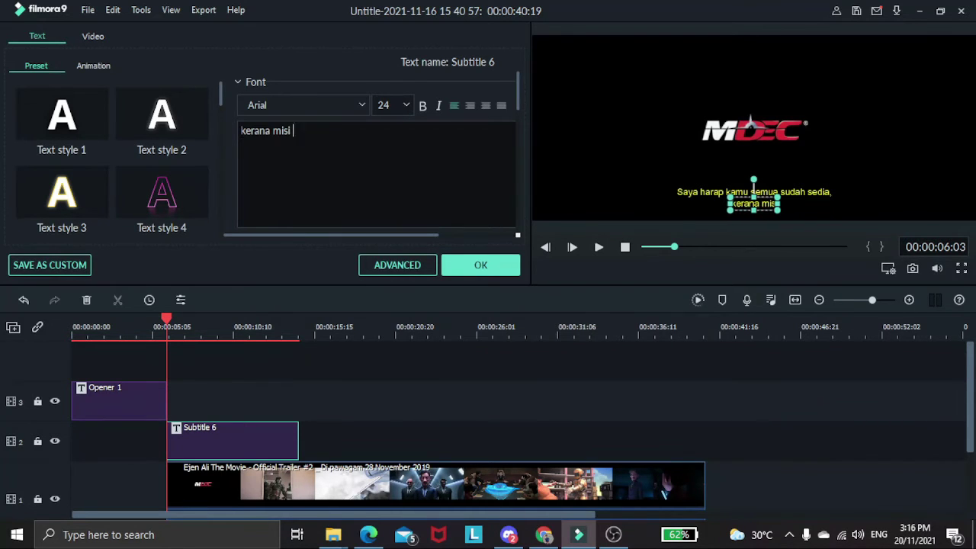
pyautogui.write('kita seterusnya akan menentukan masa depan siber raya')
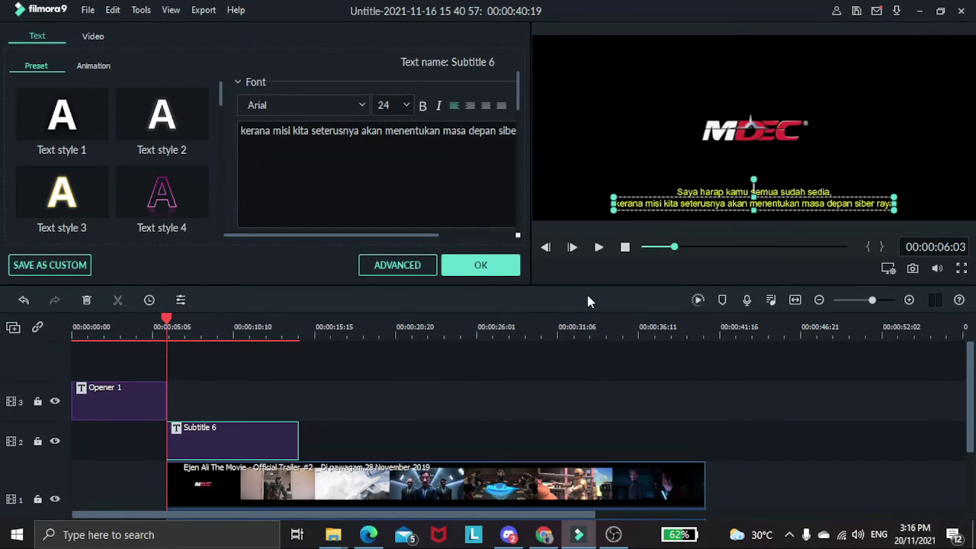
pyautogui.click(492, 270)
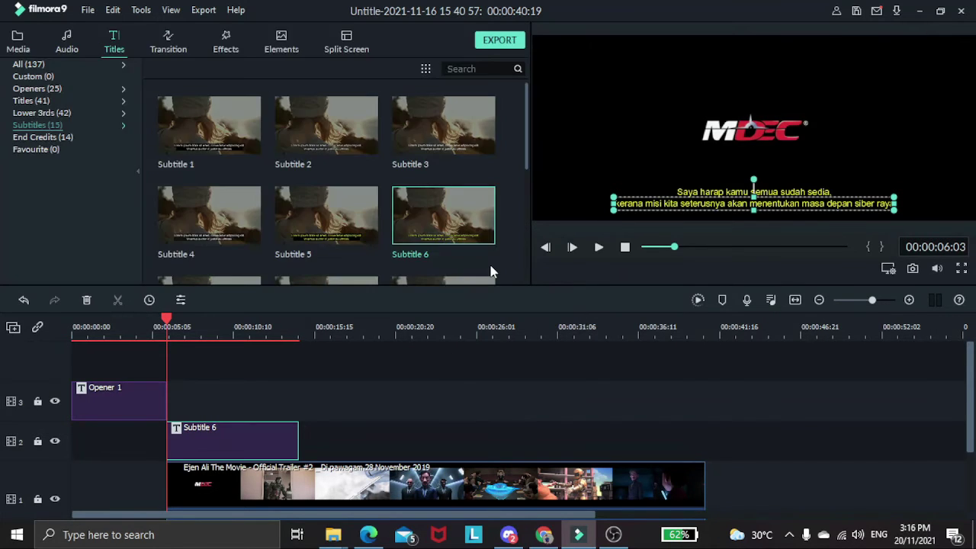
pyautogui.moveTo(168, 320); pyautogui.dragTo(167, 320)
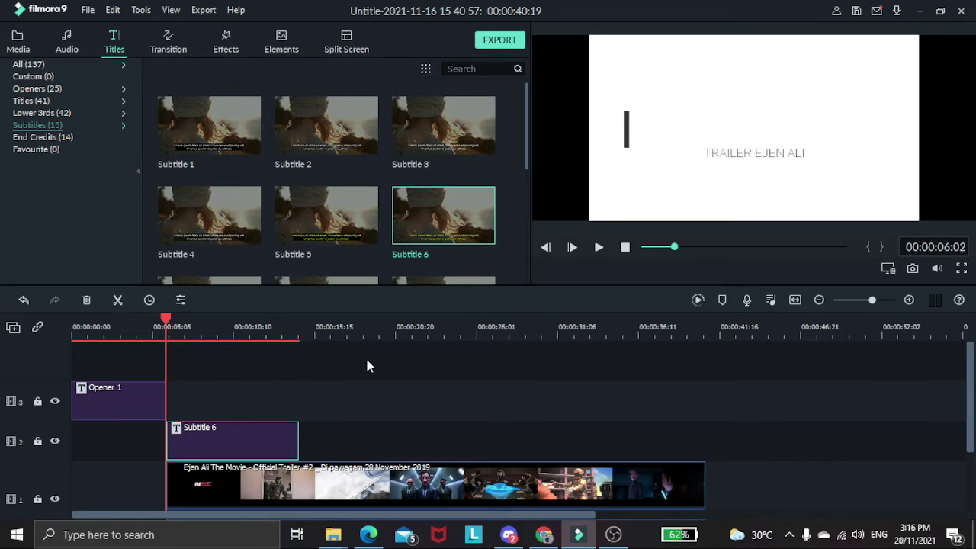
pyautogui.click(598, 252)
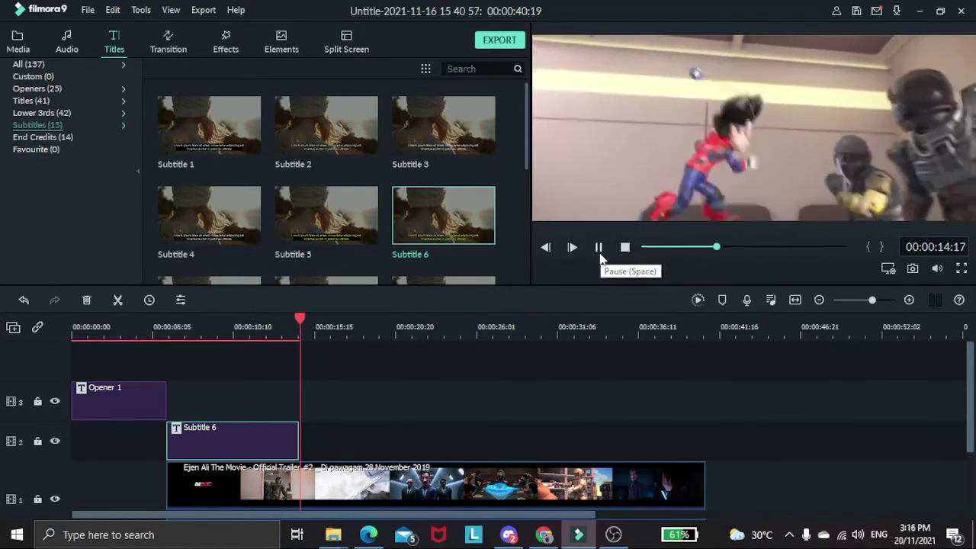
pyautogui.click(600, 250)
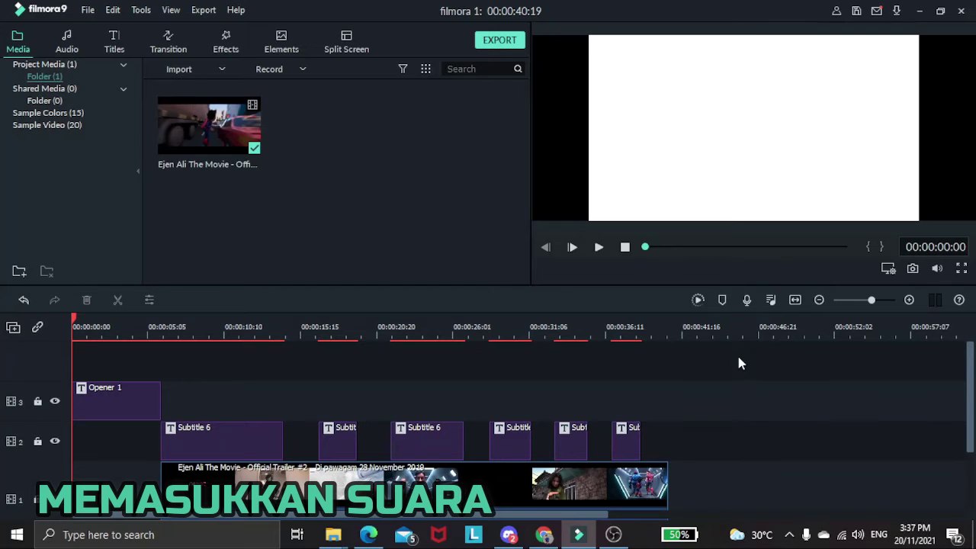
# Record a short voiceover with the built-in Microphone and keep the clip REC_20211120_153818.
pyautogui.click(747, 300)
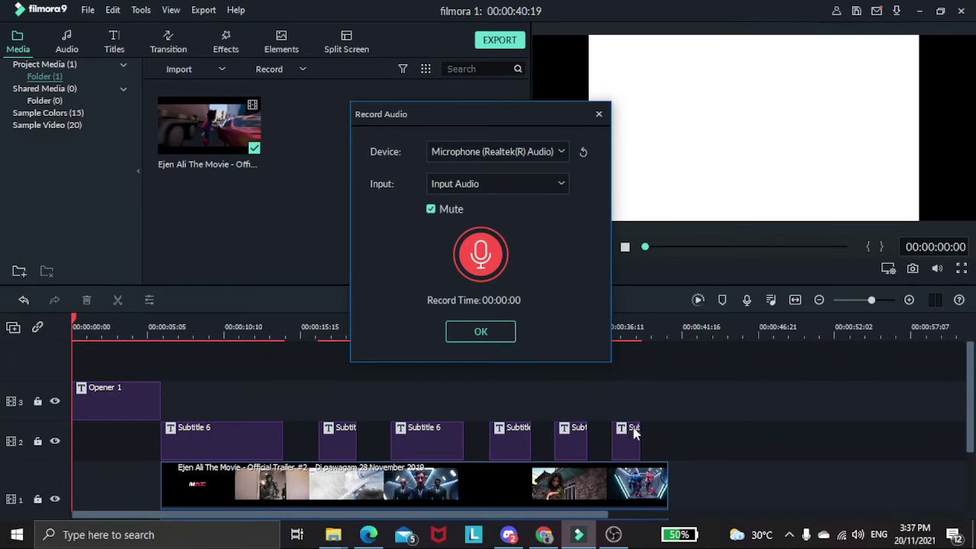
pyautogui.moveTo(472, 117); pyautogui.dragTo(475, 130)
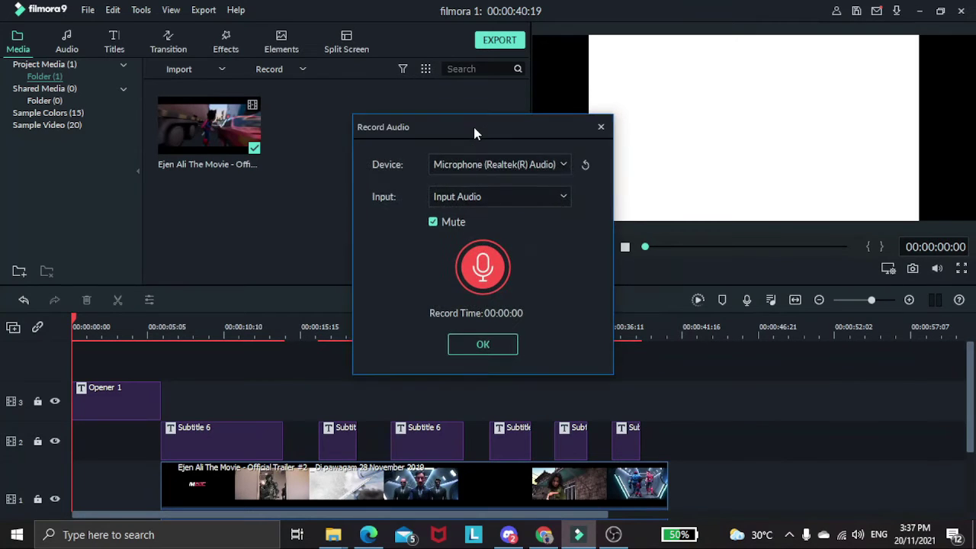
pyautogui.click(474, 169)
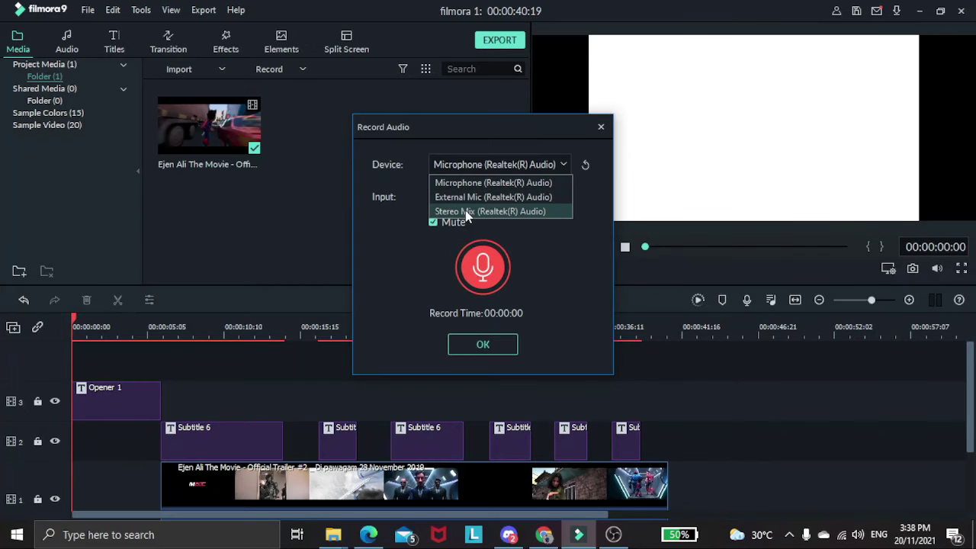
pyautogui.click(464, 186)
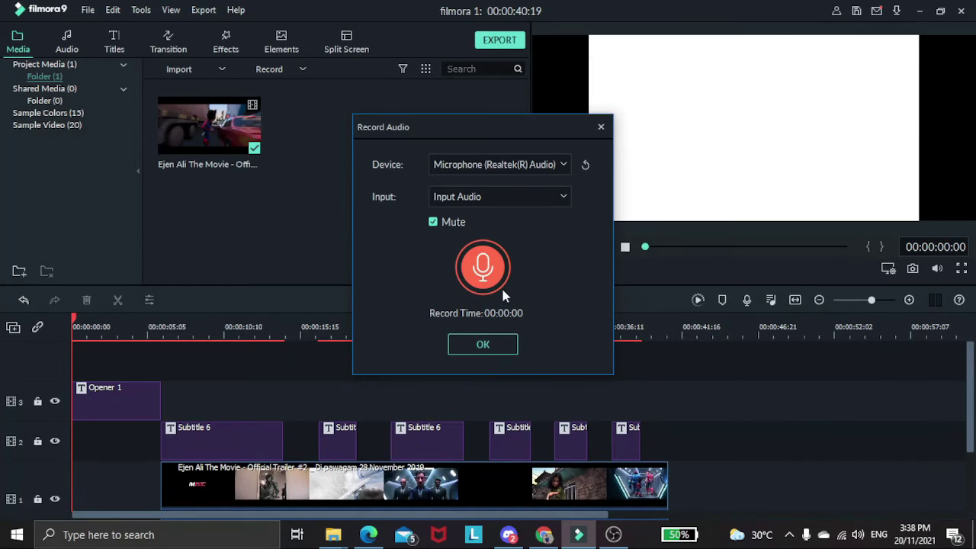
pyautogui.click(509, 266)
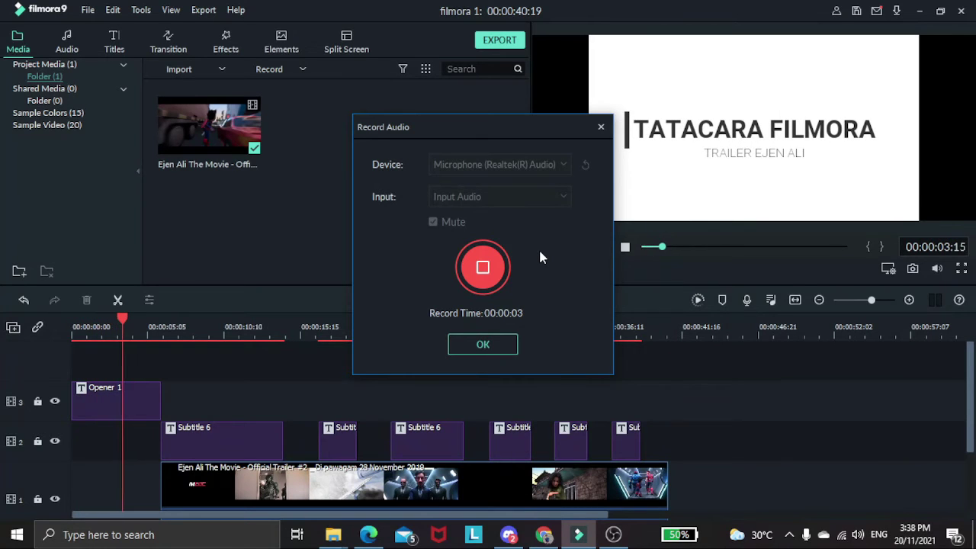
pyautogui.click(500, 270)
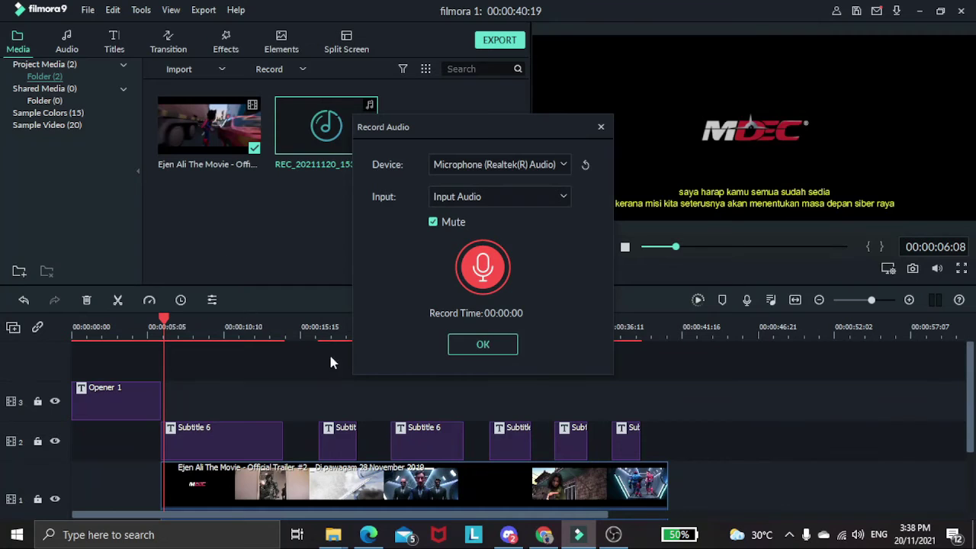
pyautogui.click(490, 352)
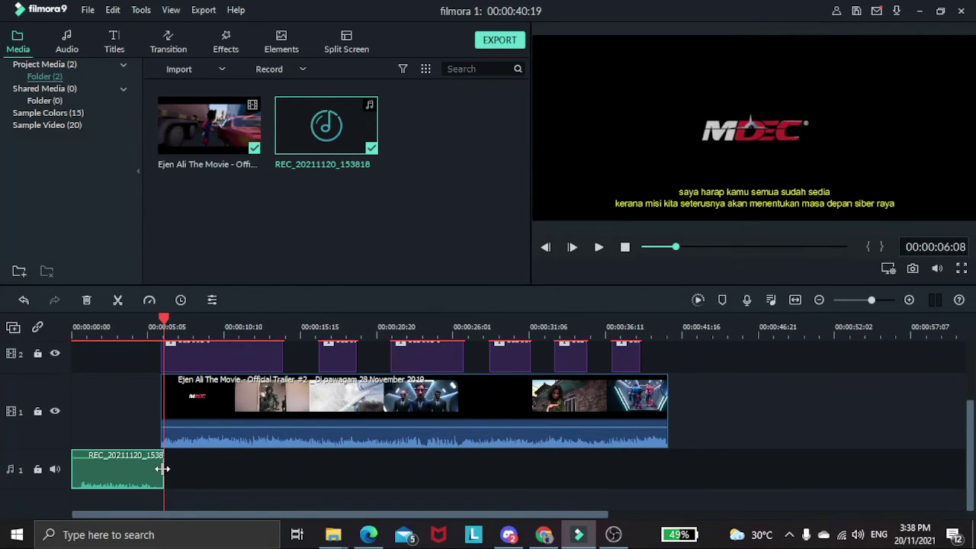
# Trim the end of the recorded voice clip and raise its volume to about 3.59 dB.
pyautogui.moveTo(162, 469); pyautogui.dragTo(160, 469)
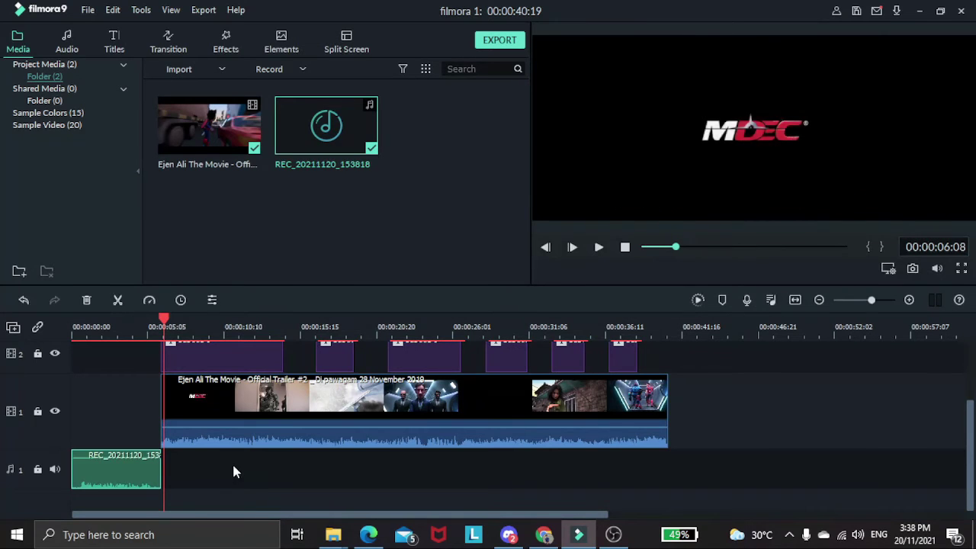
pyautogui.scroll(1, 174, 346)
pyautogui.moveTo(164, 318); pyautogui.dragTo(57, 303)
pyautogui.scroll(-1, 131, 412)
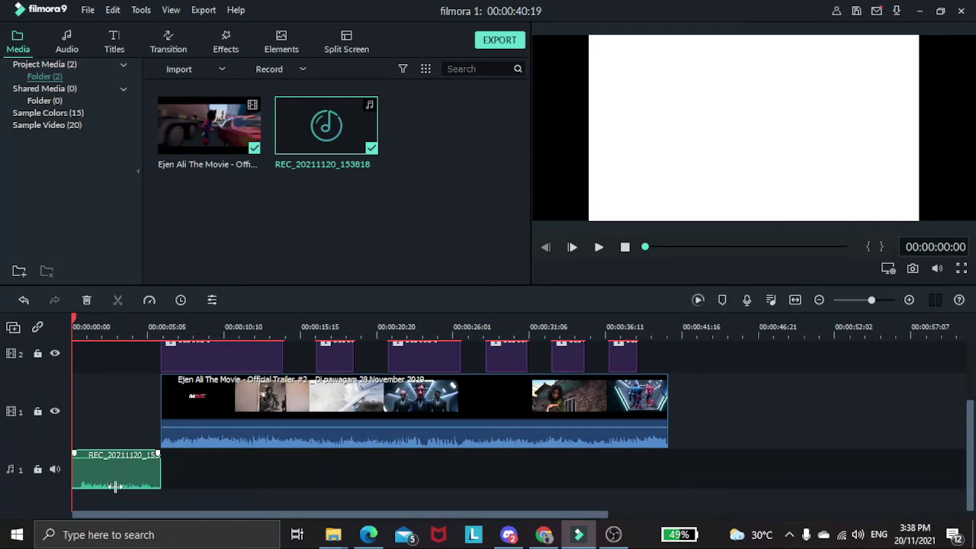
pyautogui.moveTo(109, 457); pyautogui.dragTo(109, 456)
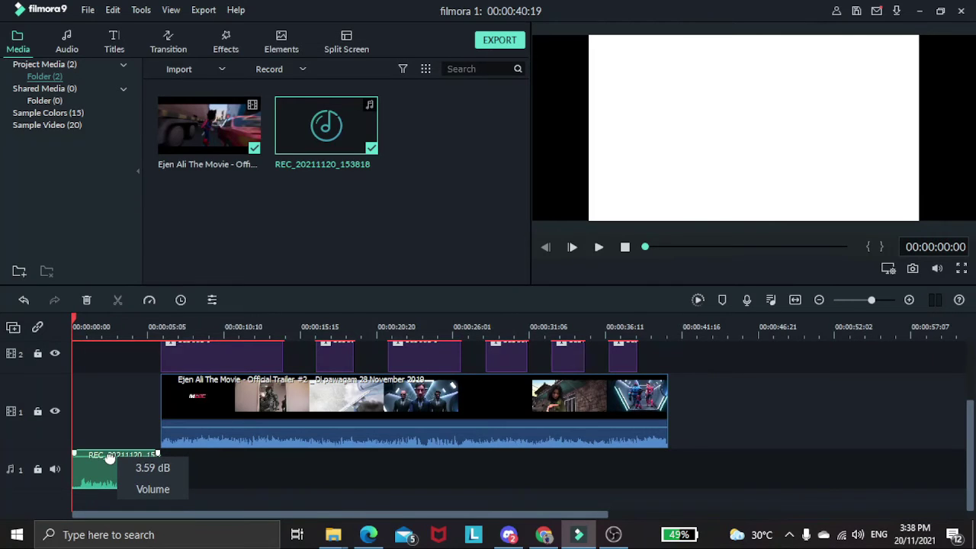
pyautogui.scroll(2, 251, 470)
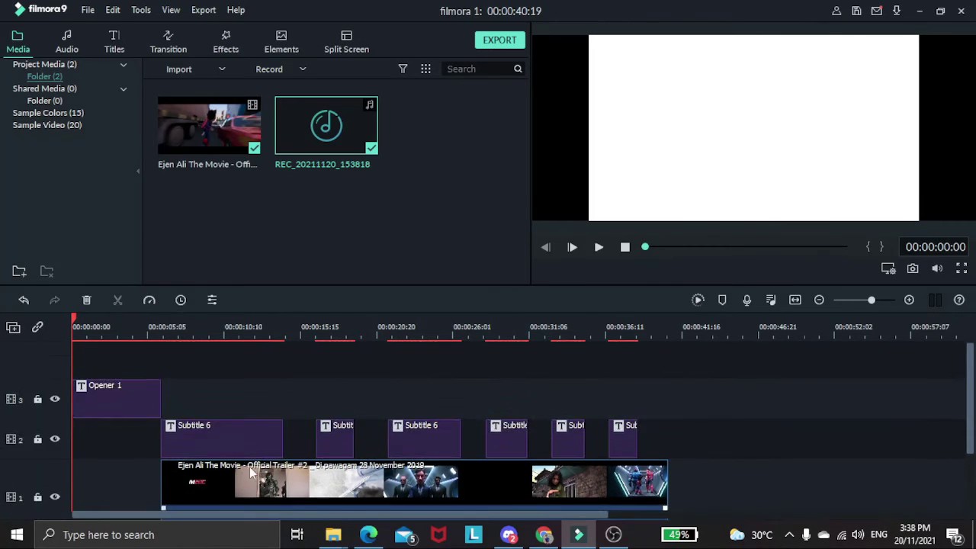
pyautogui.click(599, 248)
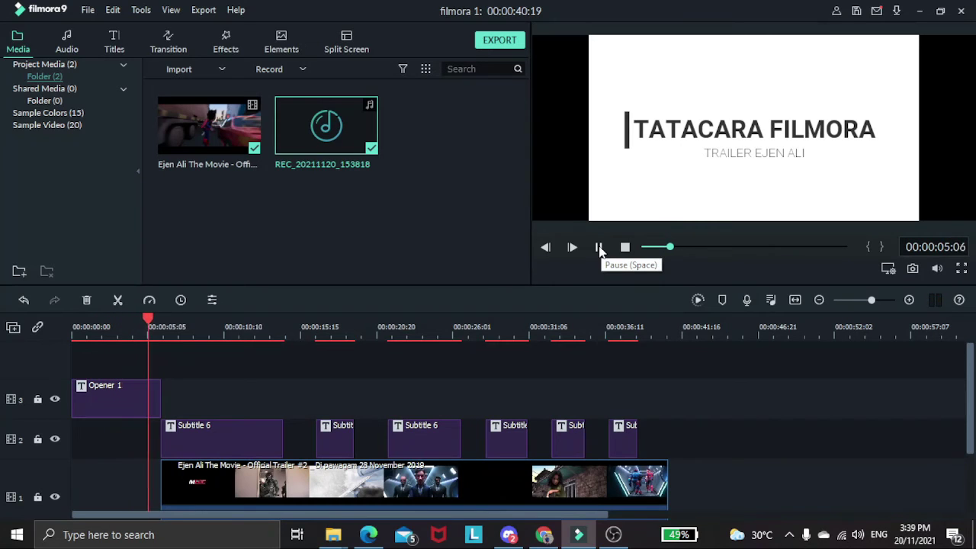
pyautogui.click(599, 248)
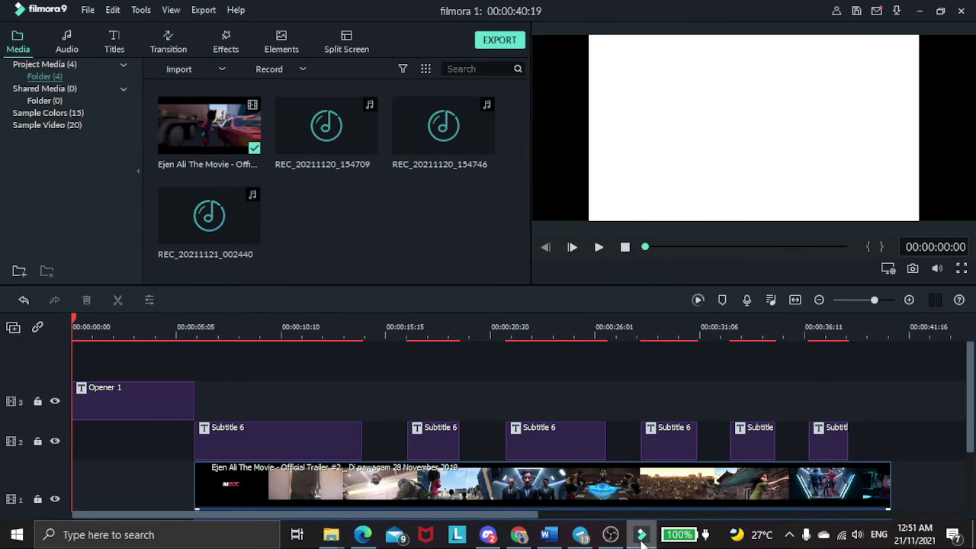
# Place the Credit 11 end-credits template at the end of the timeline.
pyautogui.click(118, 42)
pyautogui.click(46, 137)
pyautogui.moveTo(524, 122); pyautogui.dragTo(530, 214)
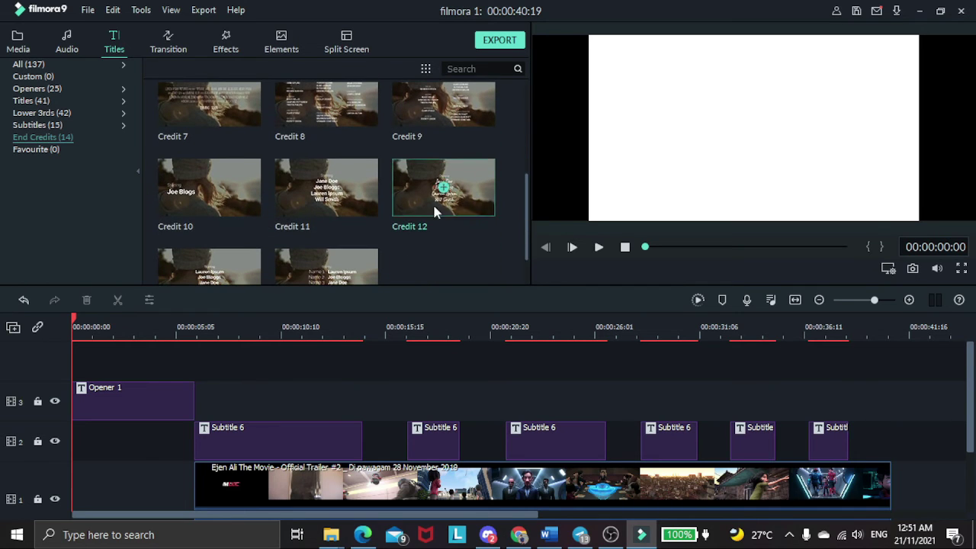
pyautogui.moveTo(344, 203); pyautogui.dragTo(898, 441)
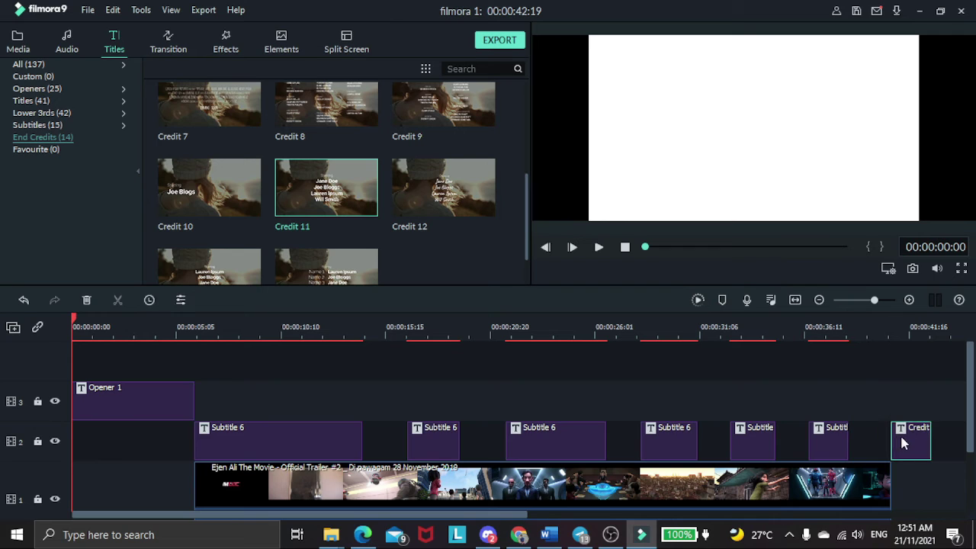
# Delete the last placeholder name line from the Credit 11 title.
pyautogui.doubleClick(915, 435)
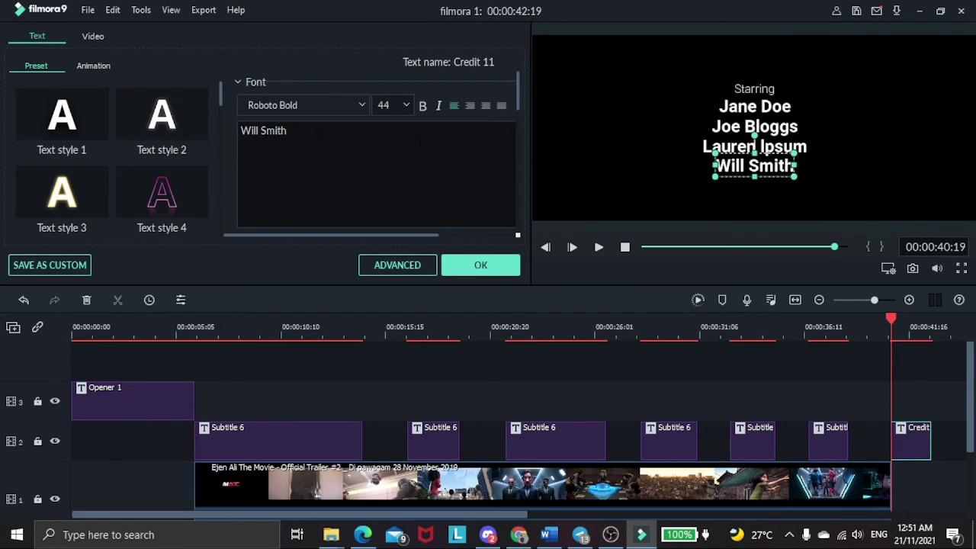
pyautogui.hotkey('ctrl', 'a')
pyautogui.press('BackSpace')
pyautogui.click(507, 261)
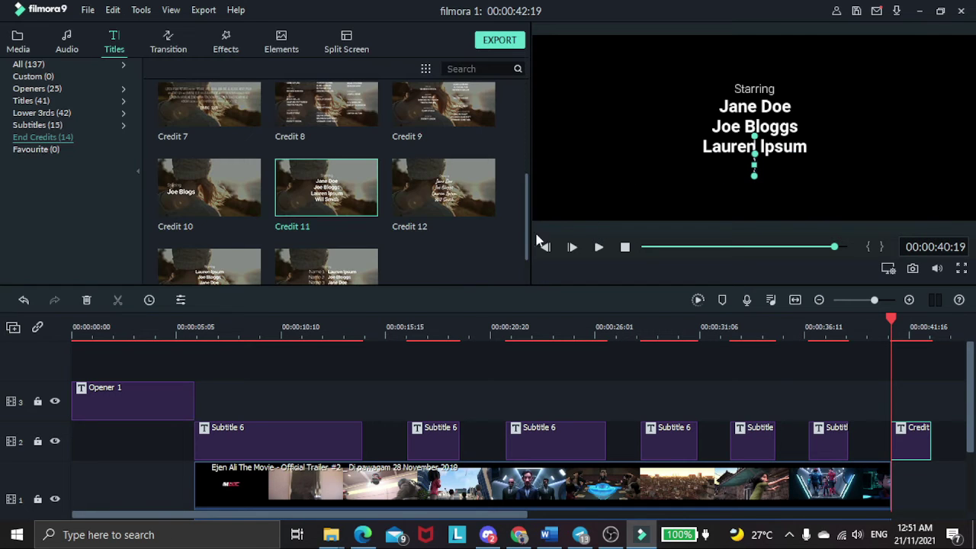
# Replace the three placeholder names with the group members' names.
pyautogui.doubleClick(747, 110)
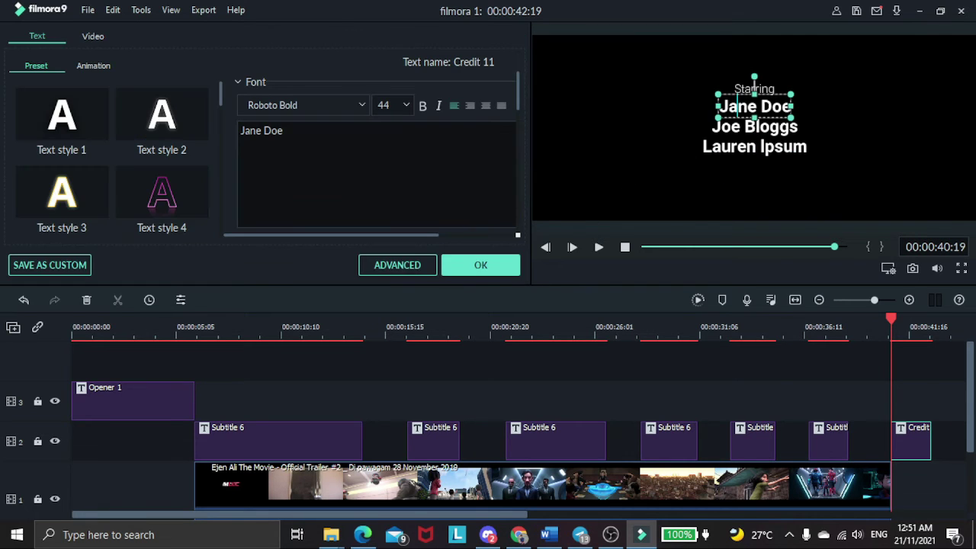
pyautogui.click(349, 133)
pyautogui.hotkey('ctrl', 'a')
pyautogui.press('BackSpace')
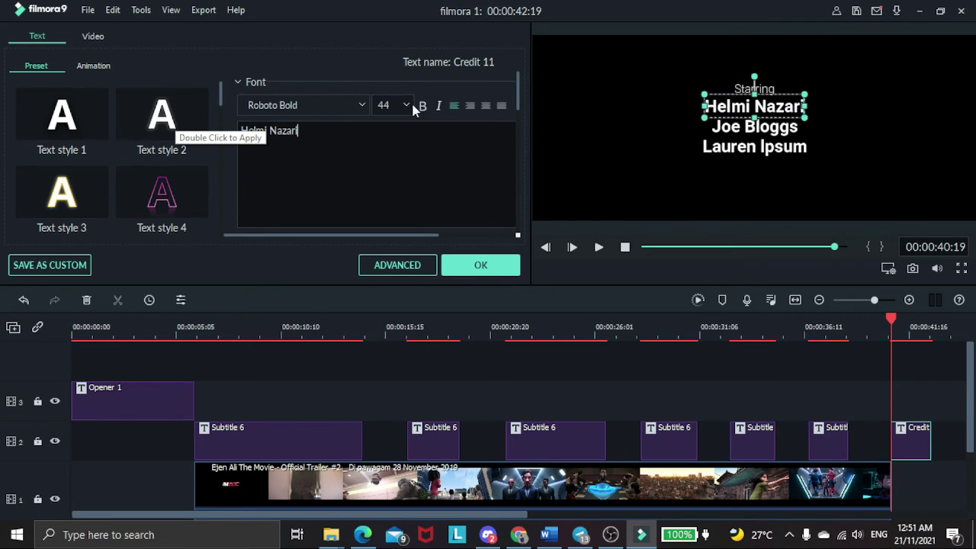
pyautogui.press('Tab')
pyautogui.hotkey('ctrl', 'a')
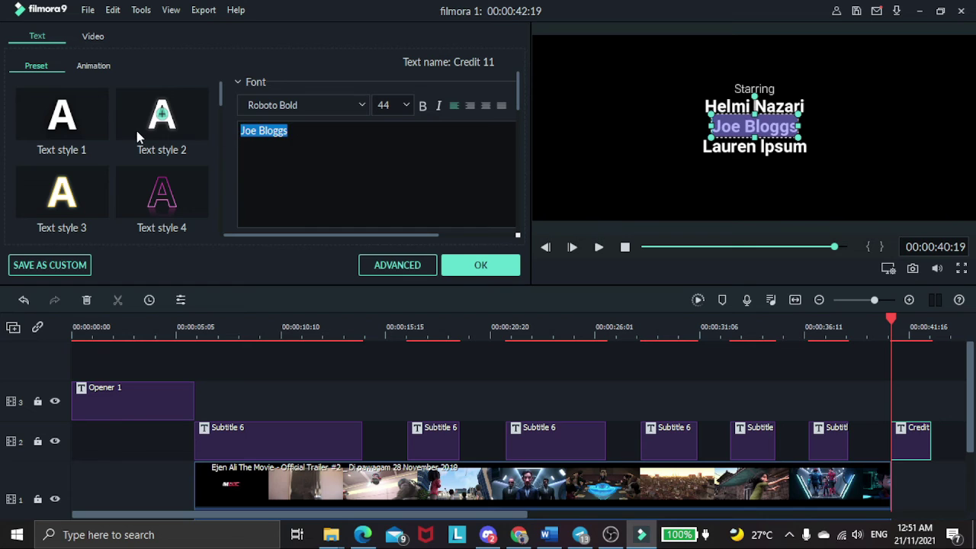
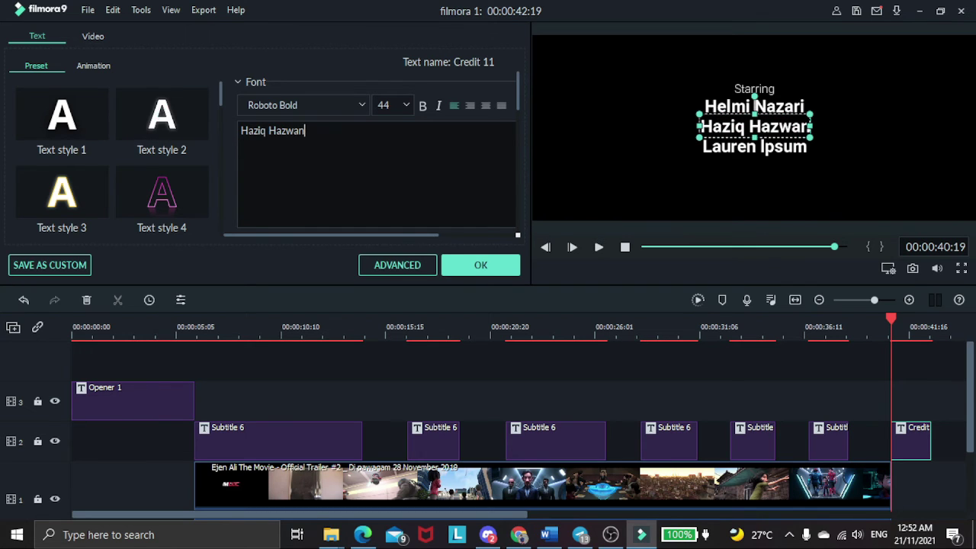
pyautogui.click(795, 147)
pyautogui.moveTo(302, 131); pyautogui.dragTo(232, 129)
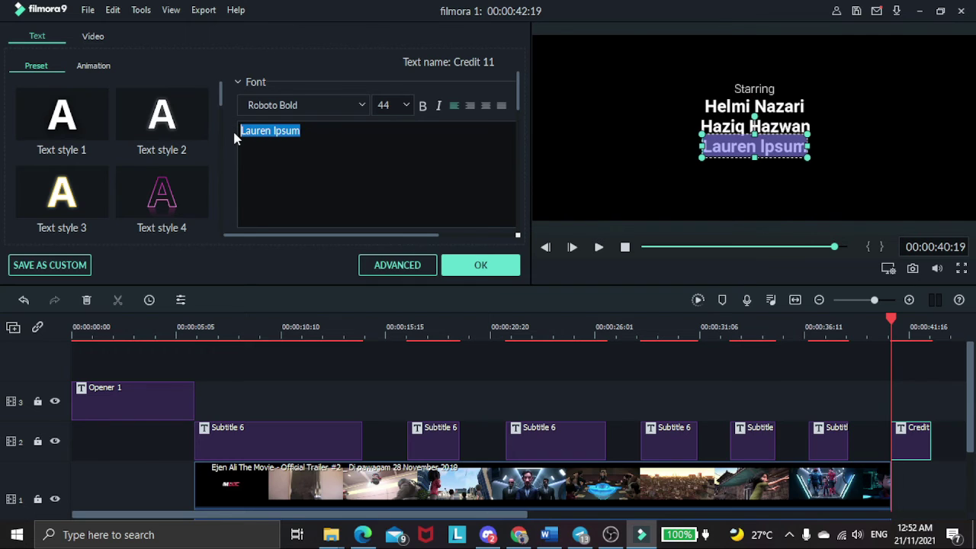
pyautogui.write('Izz')
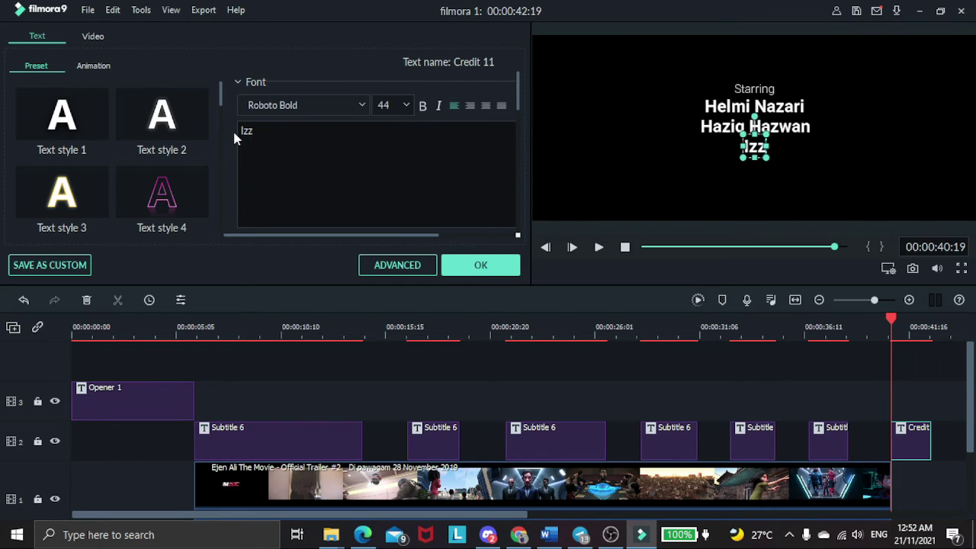
pyautogui.write('uddin')
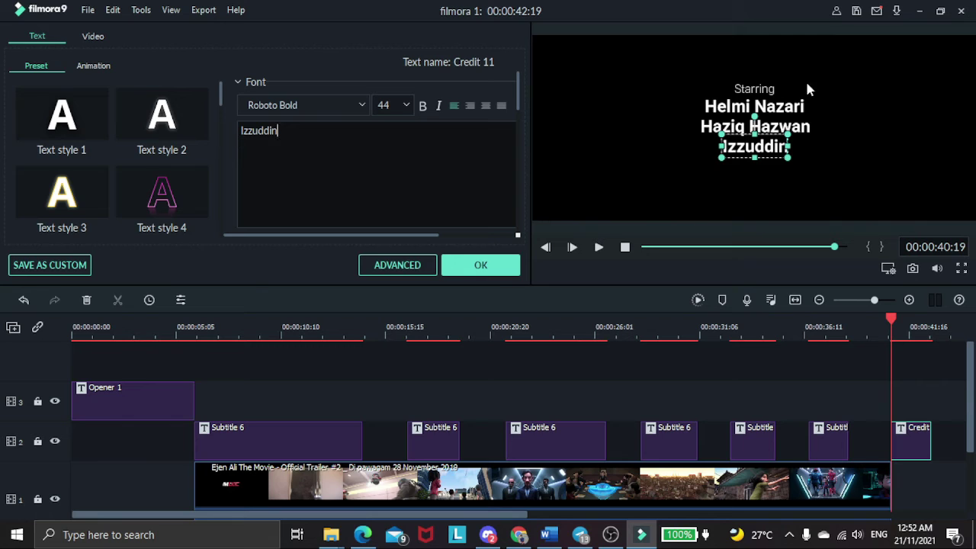
# Change the Starring heading to 'KUMPULAN 3' at size 44 and lower the bottom name line.
pyautogui.click(756, 88)
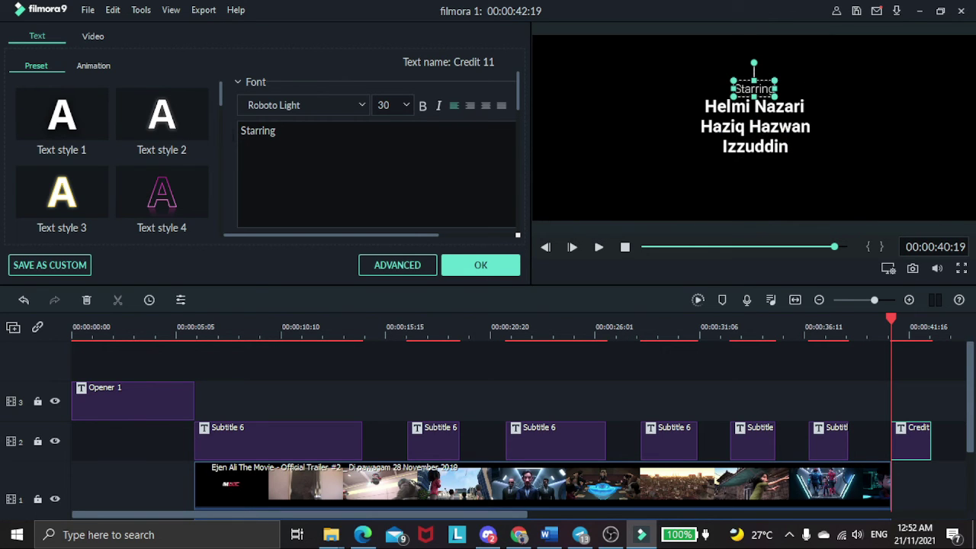
pyautogui.moveTo(279, 130); pyautogui.dragTo(232, 140)
pyautogui.press('capslock')
pyautogui.write('KUMP')
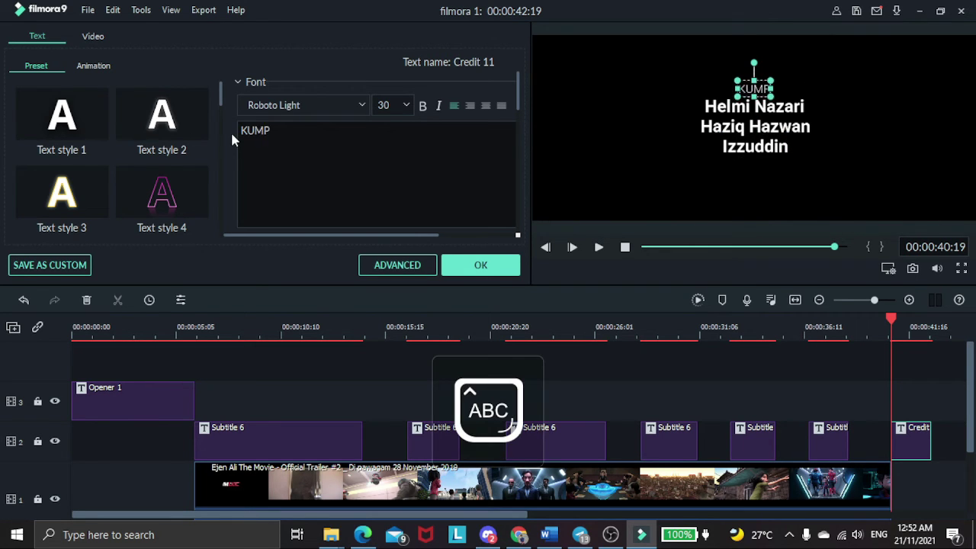
pyautogui.write('ULAN 3')
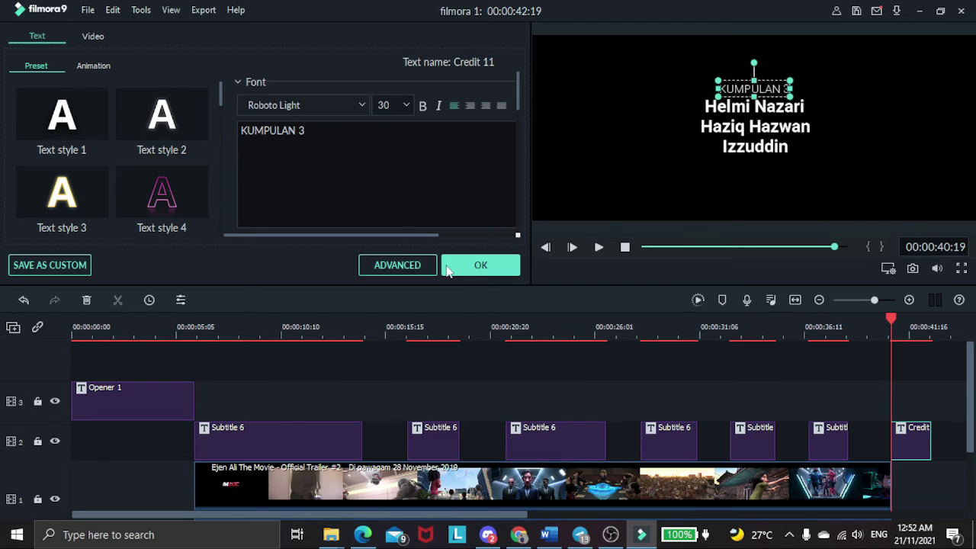
pyautogui.click(480, 265)
pyautogui.click(404, 112)
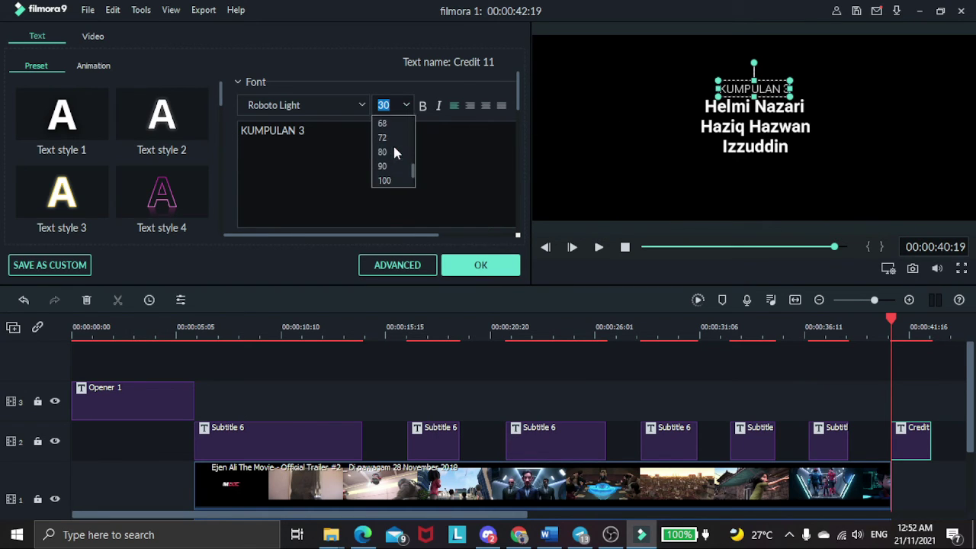
pyautogui.scroll(2, 393, 149)
pyautogui.click(389, 139)
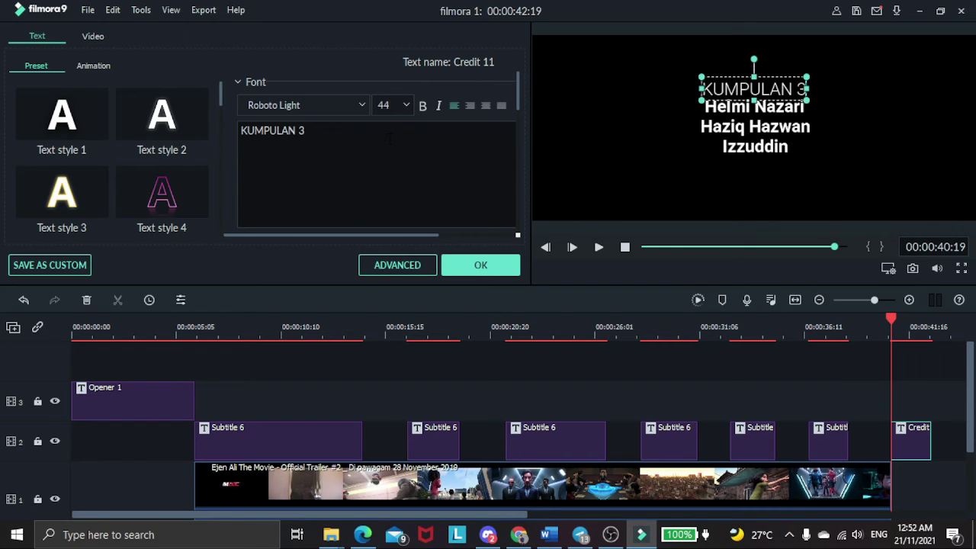
pyautogui.click(496, 267)
pyautogui.click(762, 151)
pyautogui.moveTo(763, 152); pyautogui.dragTo(765, 168)
# Space out the middle and top name lines evenly in the preview.
pyautogui.click(781, 133)
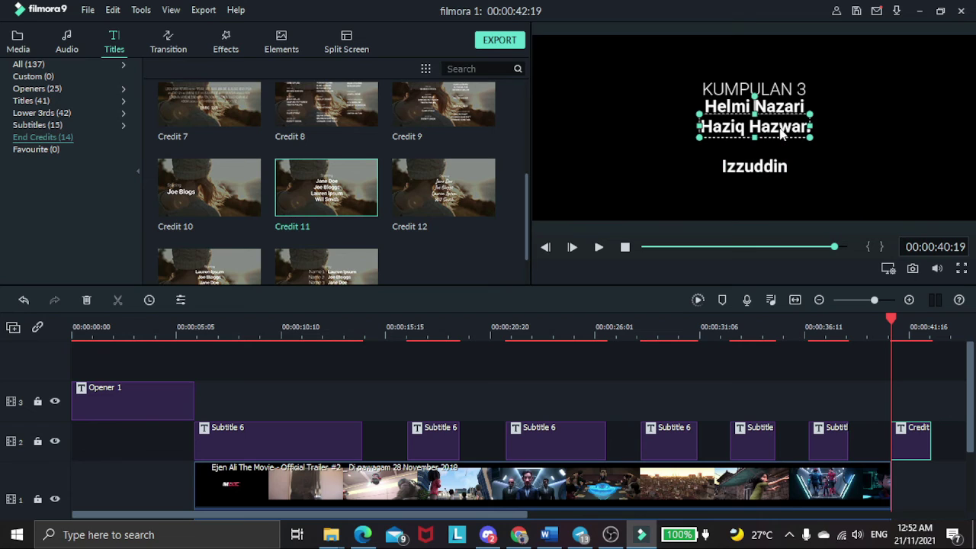
pyautogui.moveTo(779, 135)
pyautogui.mouseDown()
pyautogui.moveTo(774, 149)
pyautogui.moveTo(793, 125)
pyautogui.mouseUp()
pyautogui.click(785, 113)
pyautogui.click(843, 101)
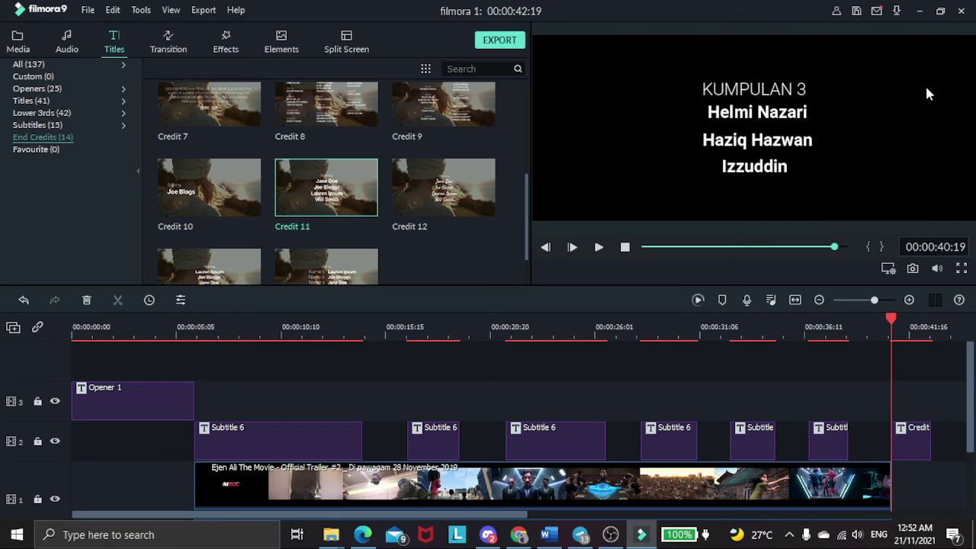
# Raise the KUMPULAN 3 heading slightly and play the credits to check the layout.
pyautogui.click(785, 90)
pyautogui.moveTo(784, 87); pyautogui.dragTo(784, 77)
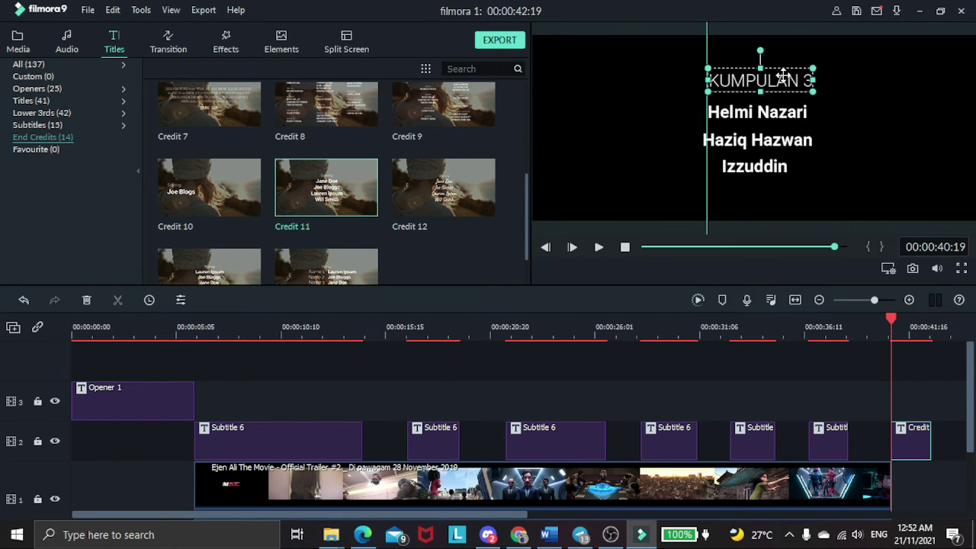
pyautogui.click(874, 131)
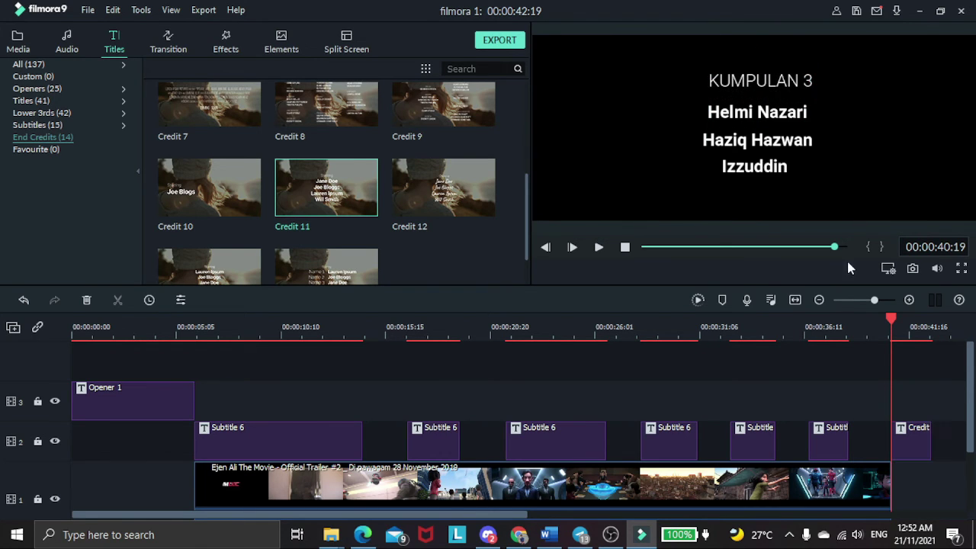
pyautogui.click(598, 248)
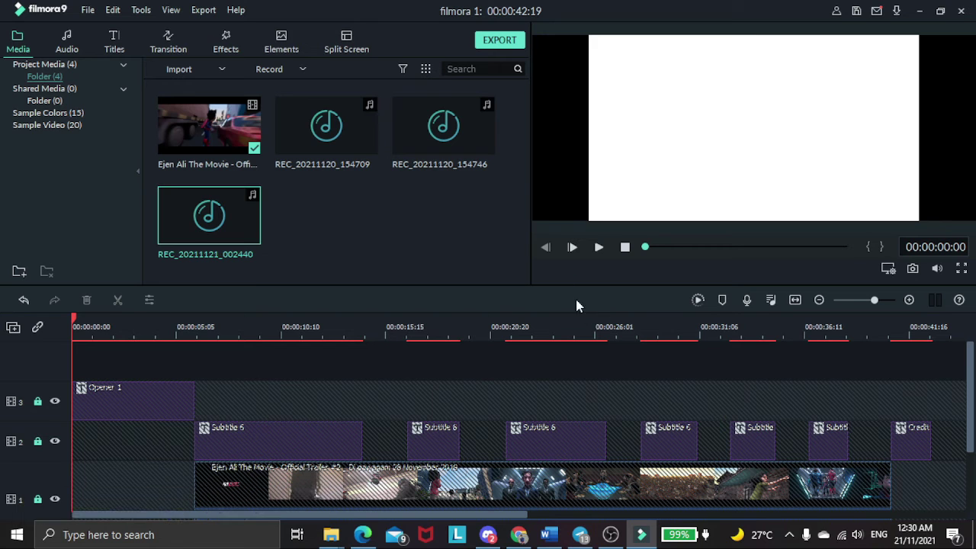
# Start an export and name the MP4 output 'TATACARA FILMORA'.
pyautogui.click(499, 42)
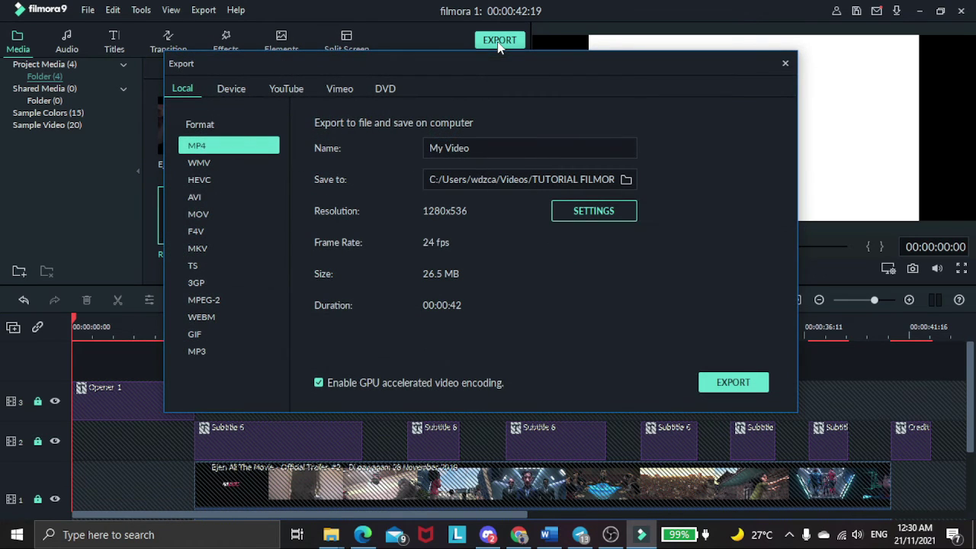
pyautogui.moveTo(476, 149); pyautogui.dragTo(430, 143)
pyautogui.write('TATACARA FILMORA')
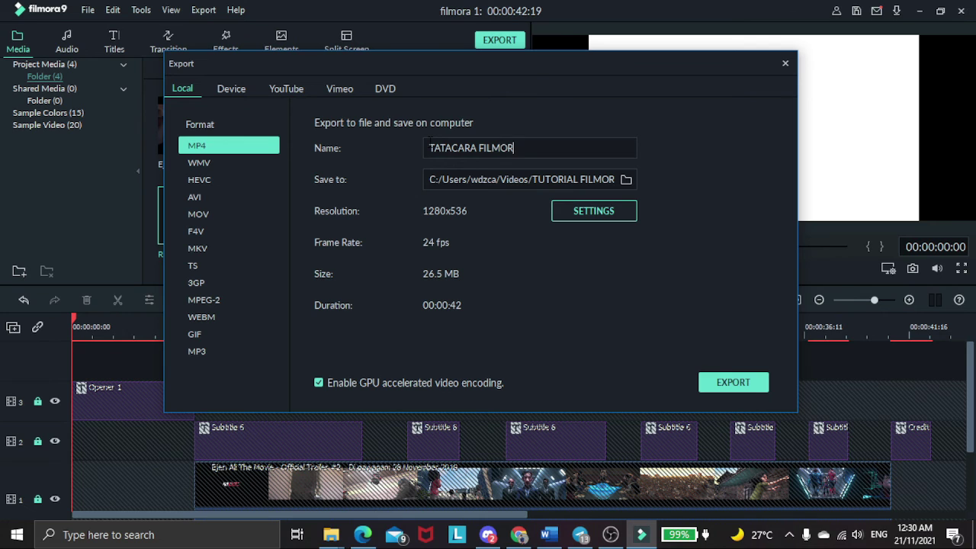
# Set the FILMORA FIX folder as the save location and bring up the export settings.
pyautogui.click(626, 180)
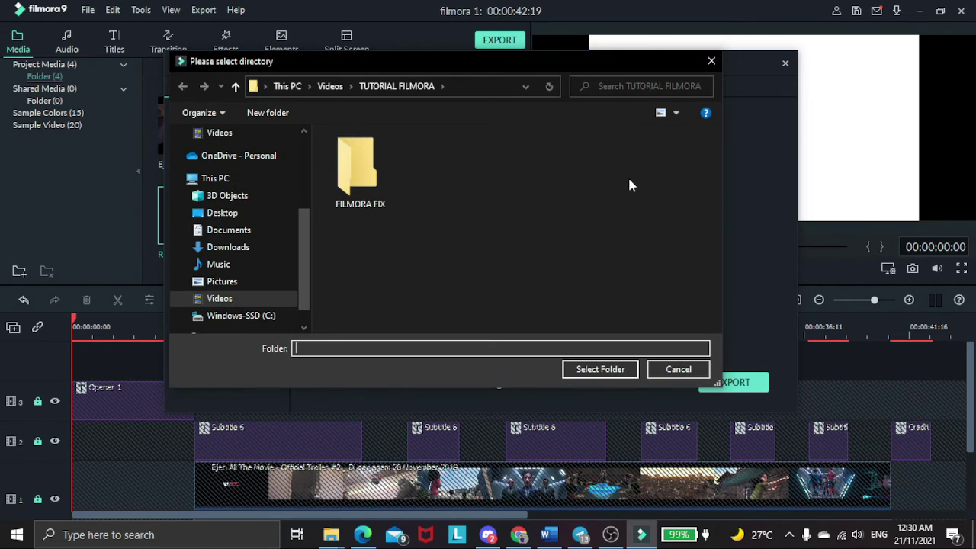
pyautogui.doubleClick(349, 196)
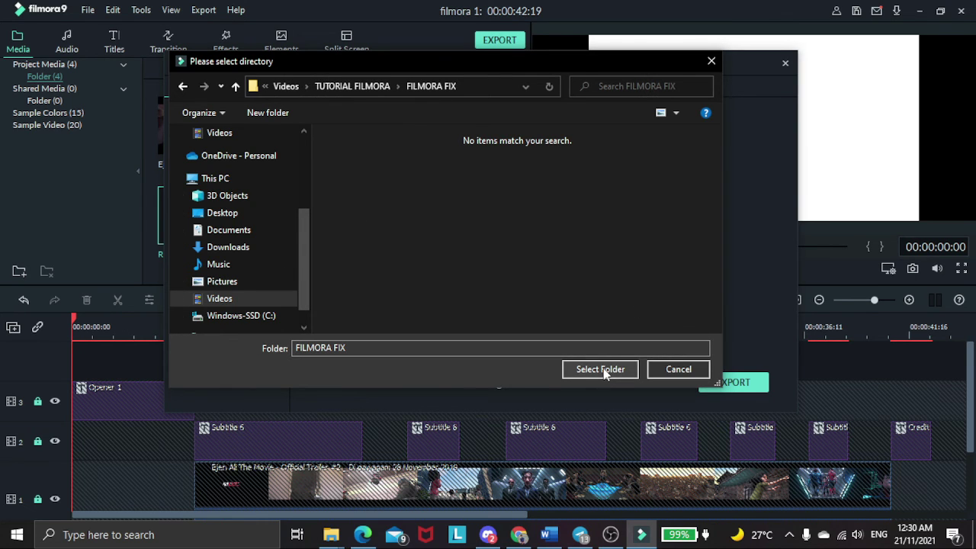
pyautogui.click(601, 369)
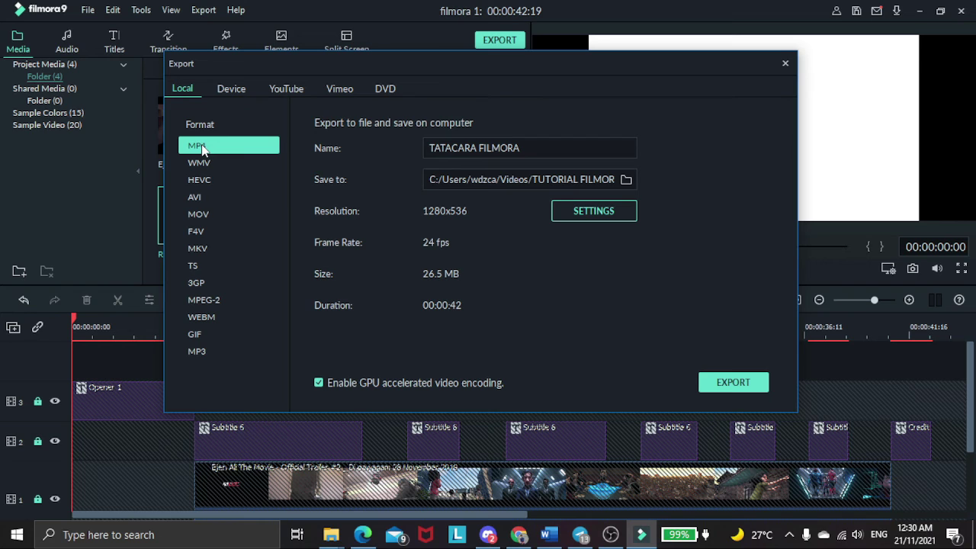
pyautogui.click(621, 213)
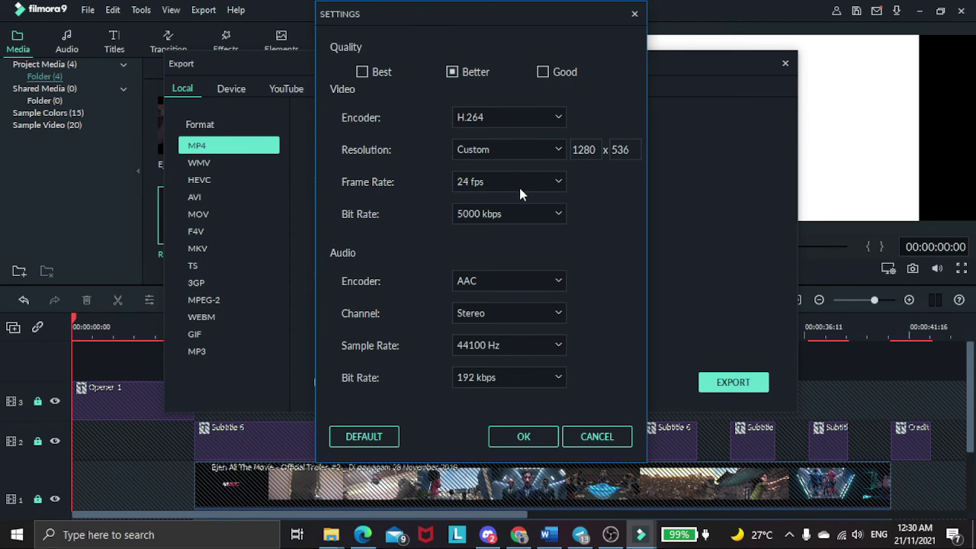
# Set the output resolution to 1280x720 and render TATACARA FILMORA.mp4 to completion.
pyautogui.click(528, 148)
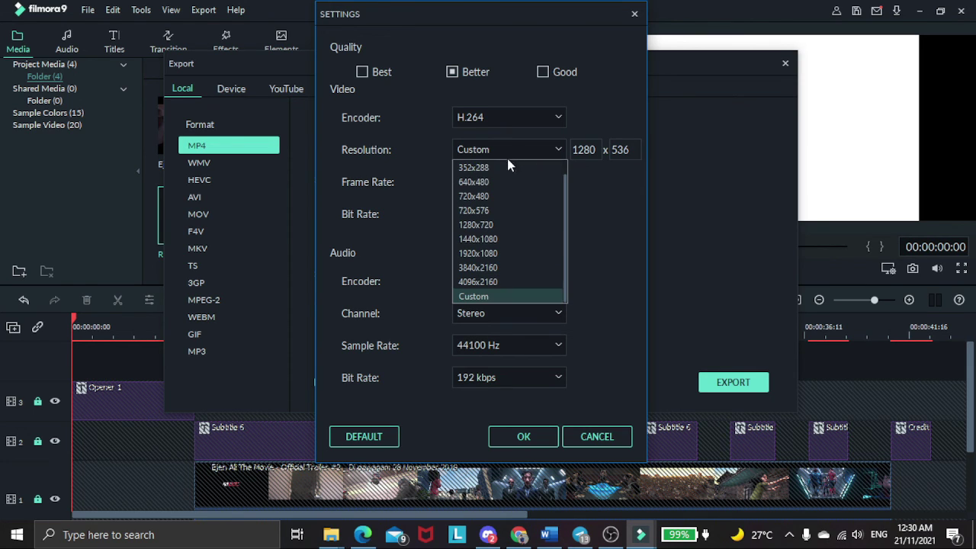
pyautogui.click(502, 225)
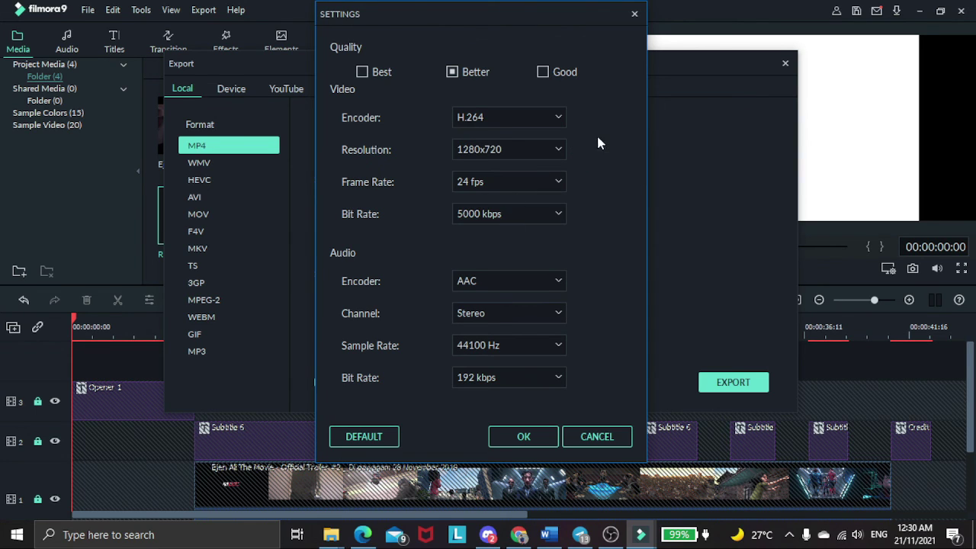
pyautogui.click(520, 432)
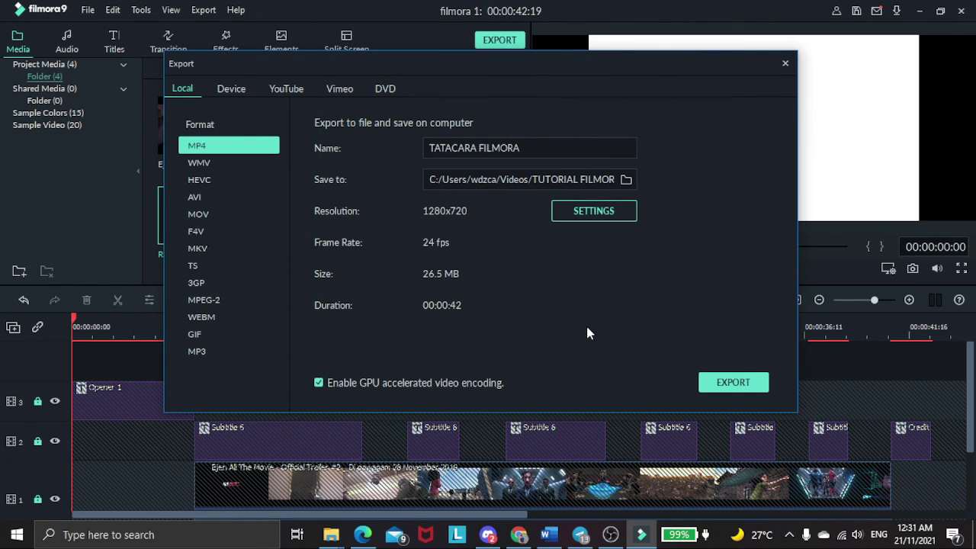
pyautogui.click(733, 383)
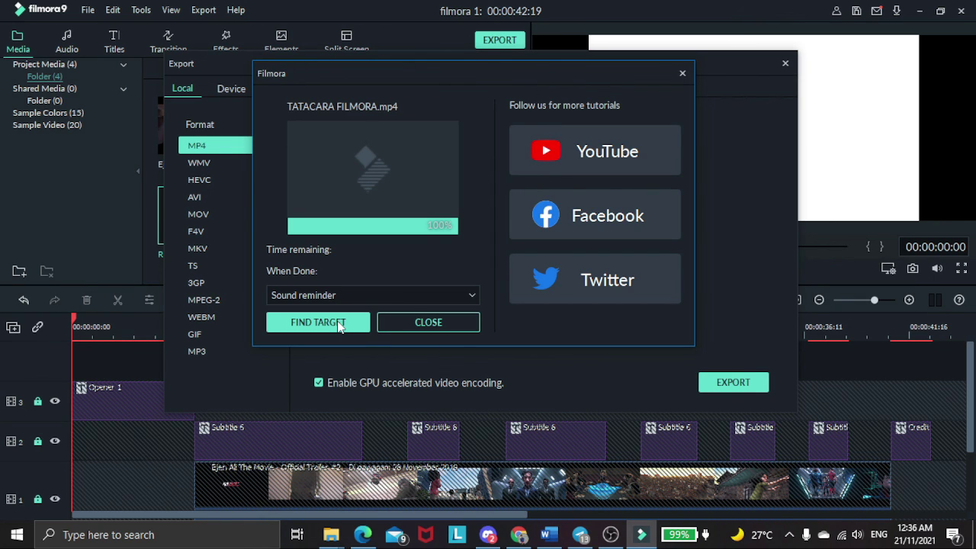
pyautogui.click(339, 326)
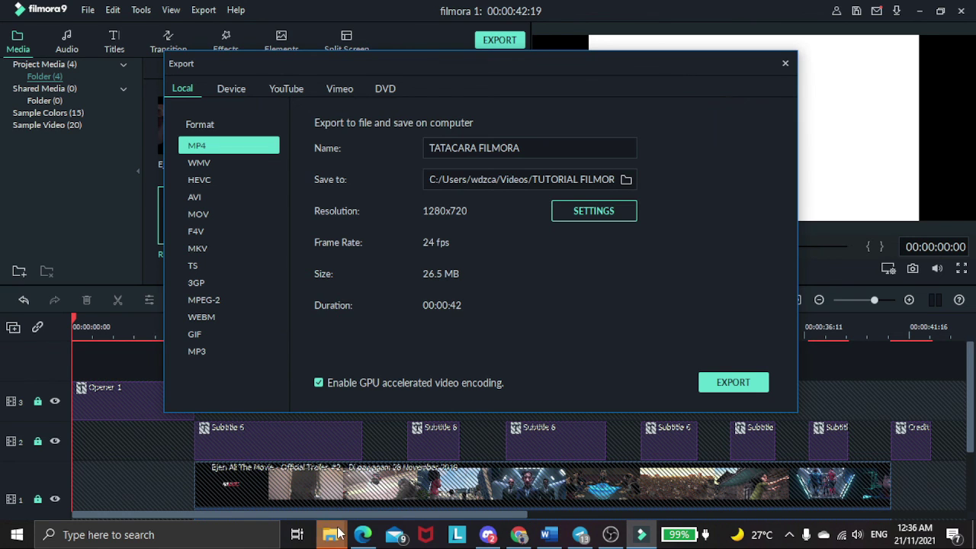
# Play the exported TATACARA FILMORA video from the FILMORA FIX folder.
pyautogui.moveTo(339, 534)
pyautogui.click(424, 480)
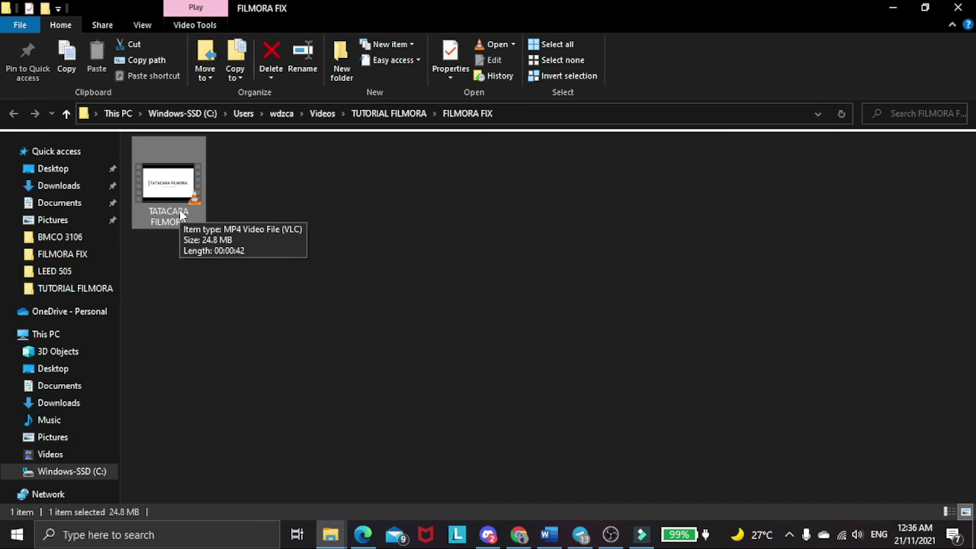
pyautogui.doubleClick(169, 187)
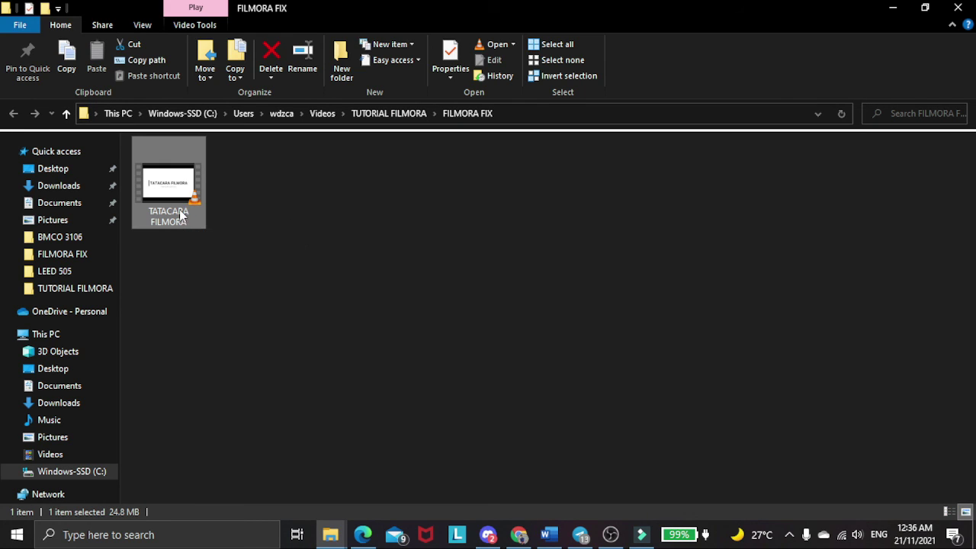